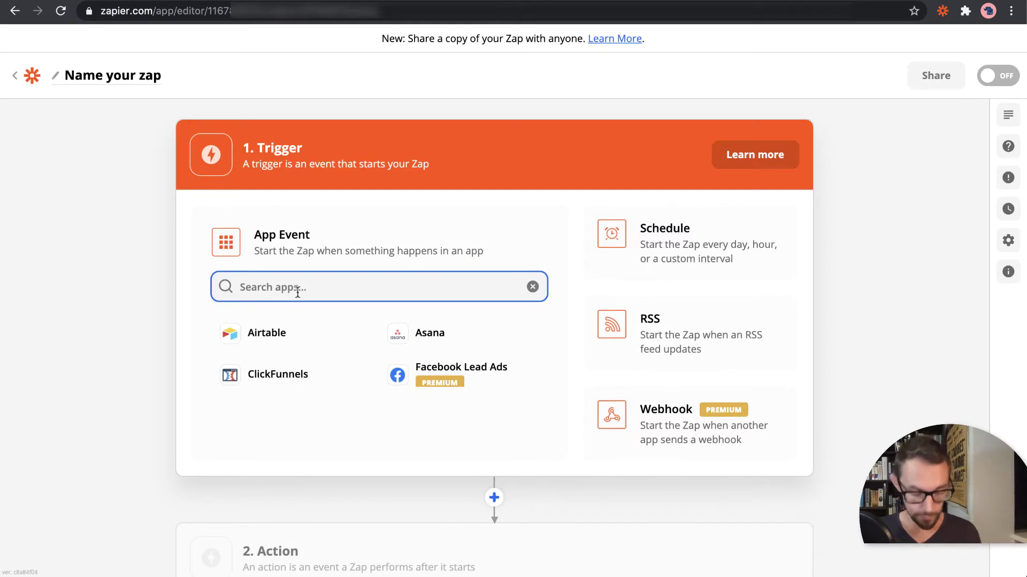
Step: Set the trigger to Webflow's Form Submission event using the connected Webflow account
text(webflow)
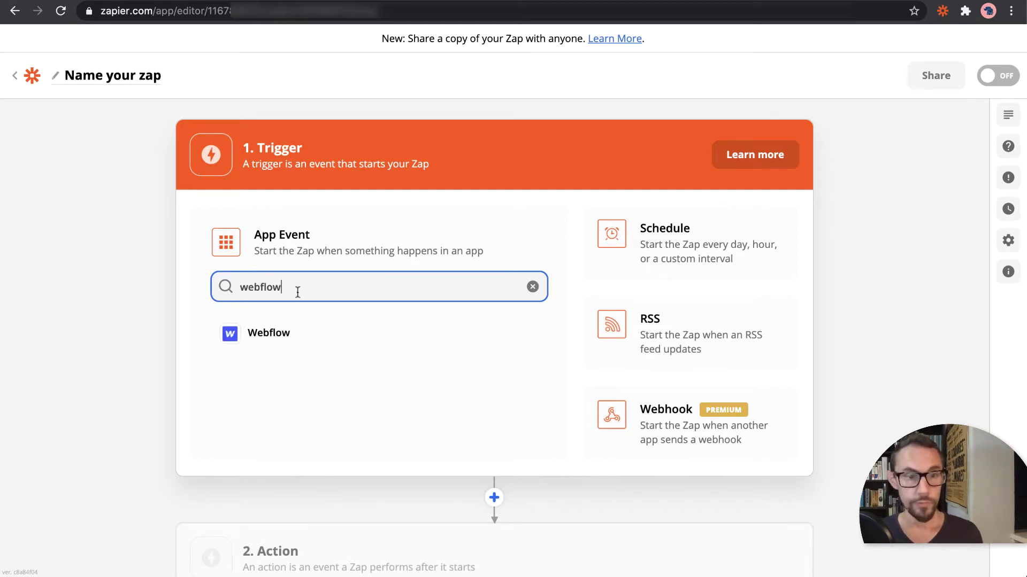
click(273, 337)
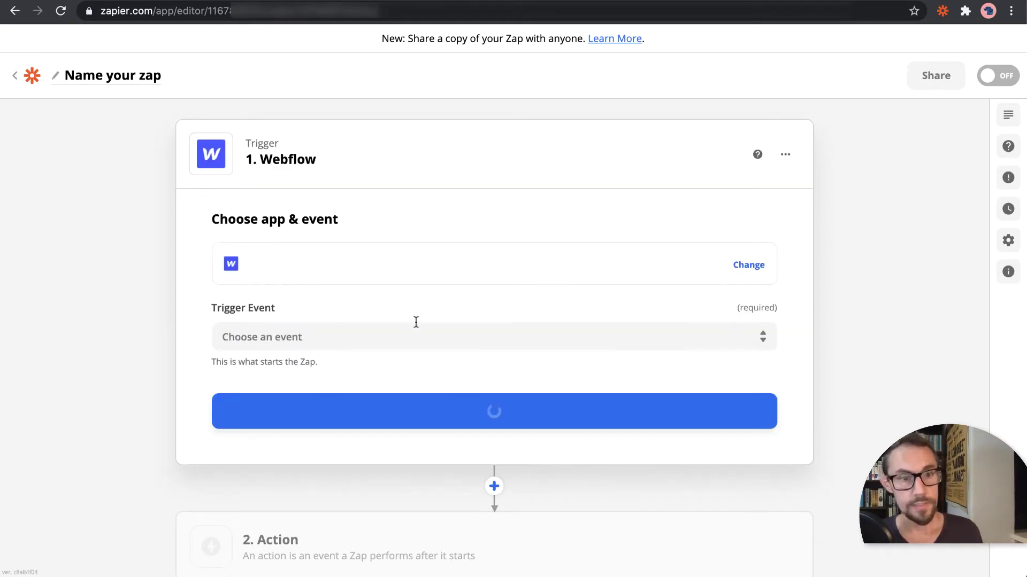
click(378, 337)
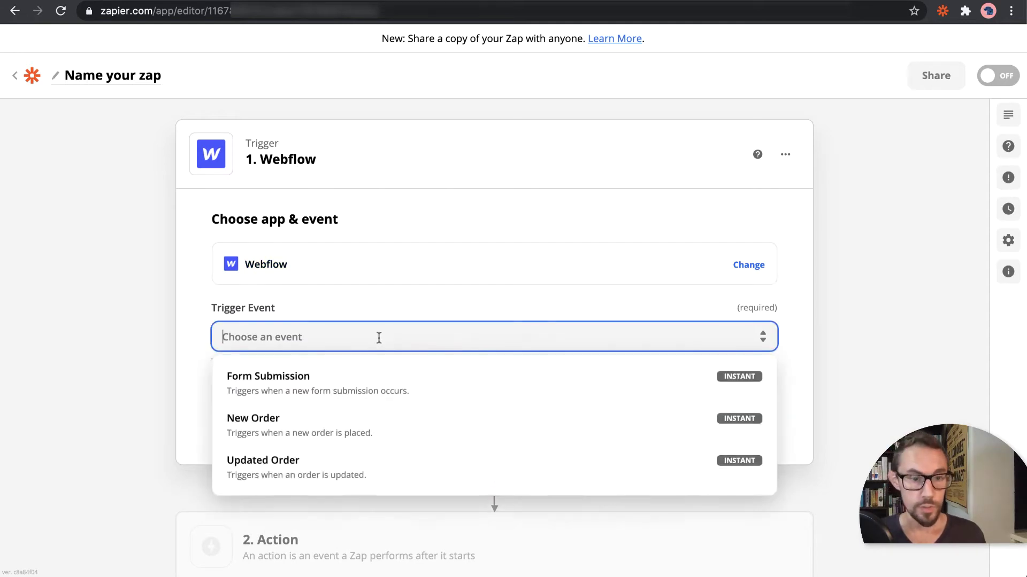
click(338, 390)
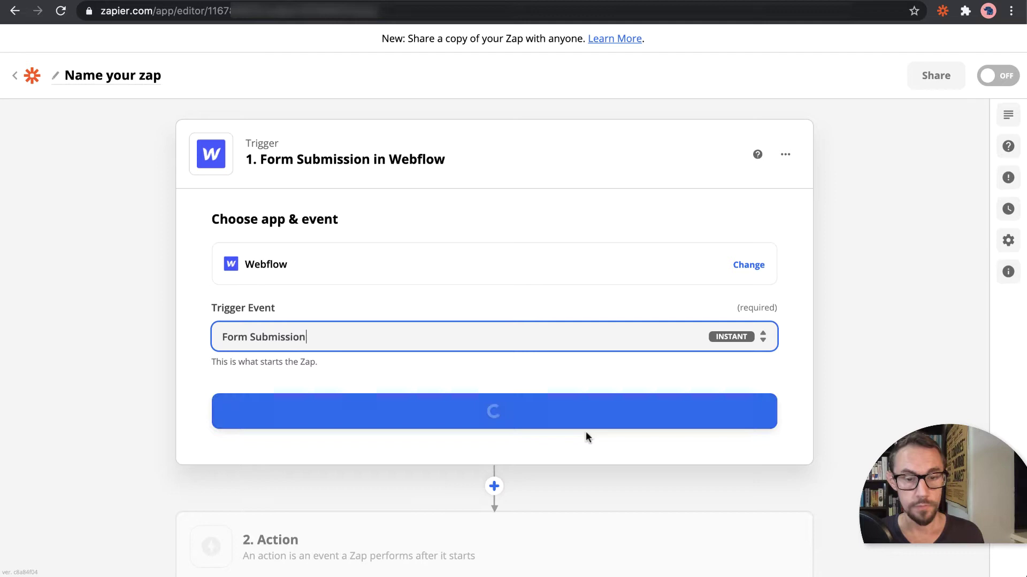
click(493, 411)
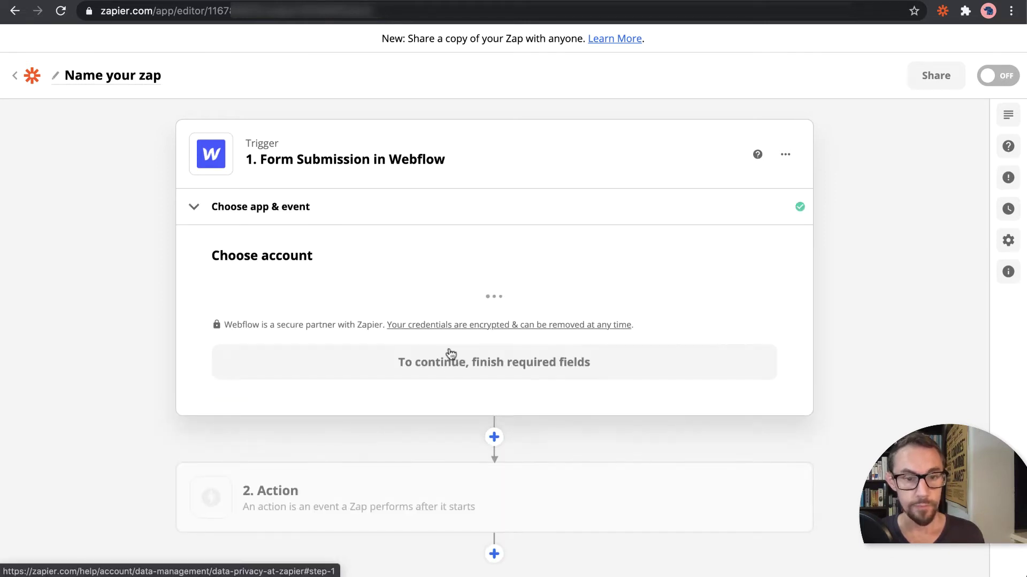
click(415, 319)
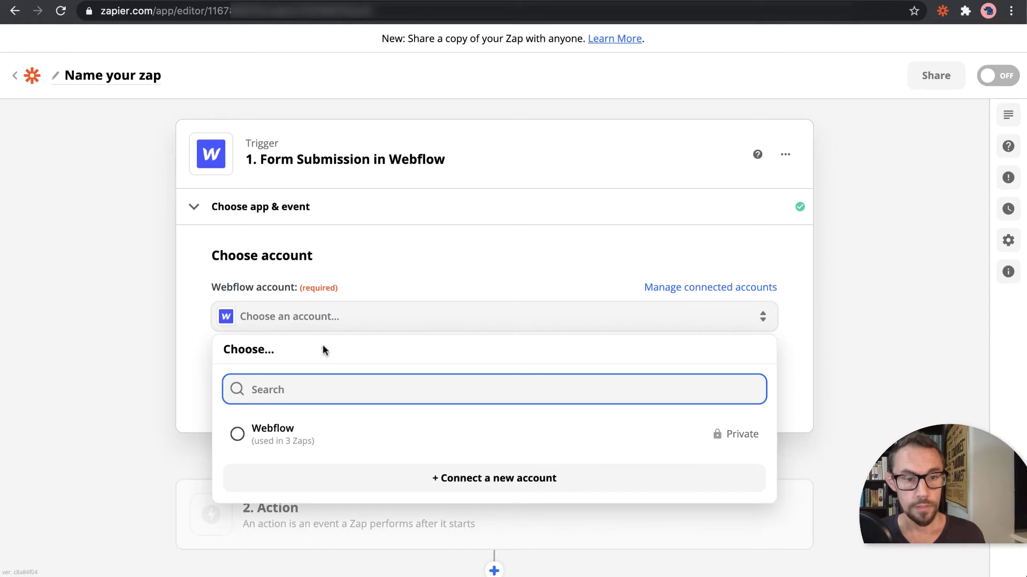
click(347, 429)
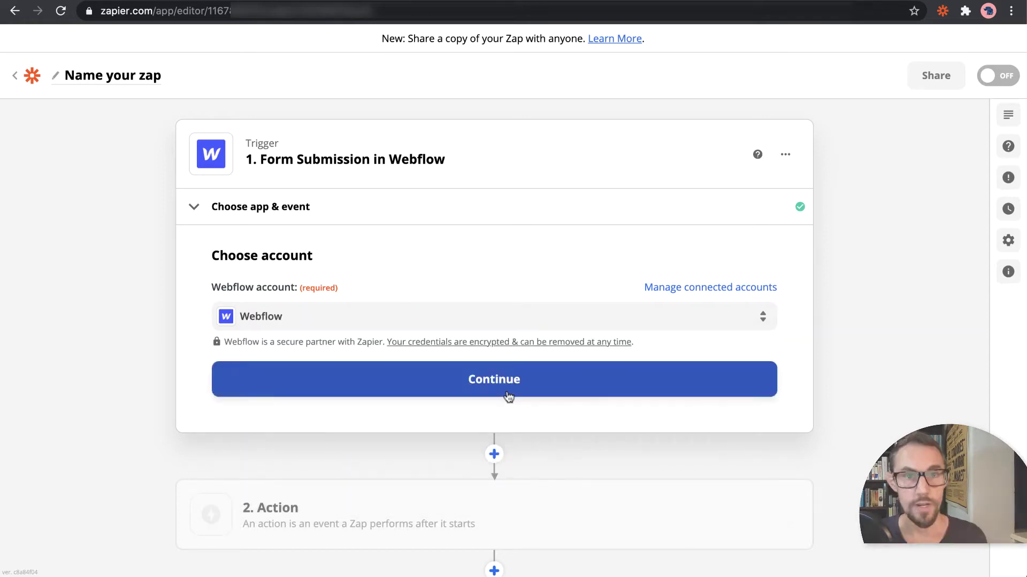
click(508, 396)
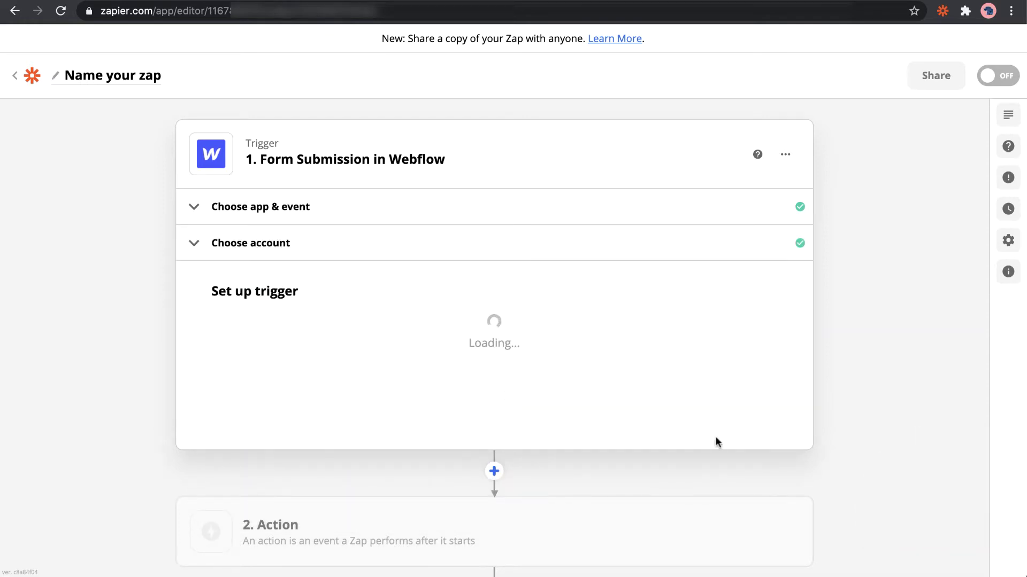
Step: Point the trigger at the Terrific site's Get In Touch Form
click(444, 347)
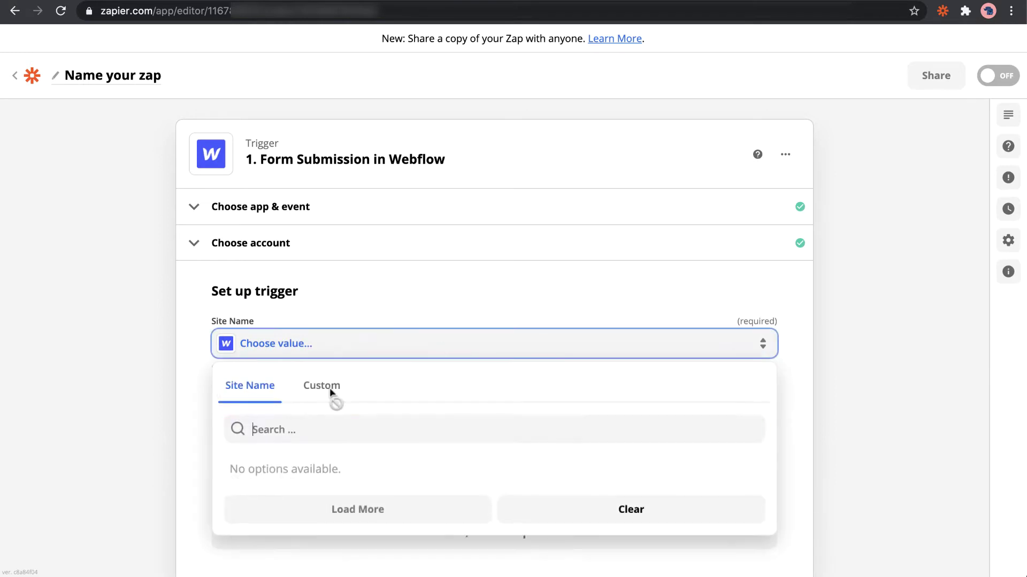
click(296, 473)
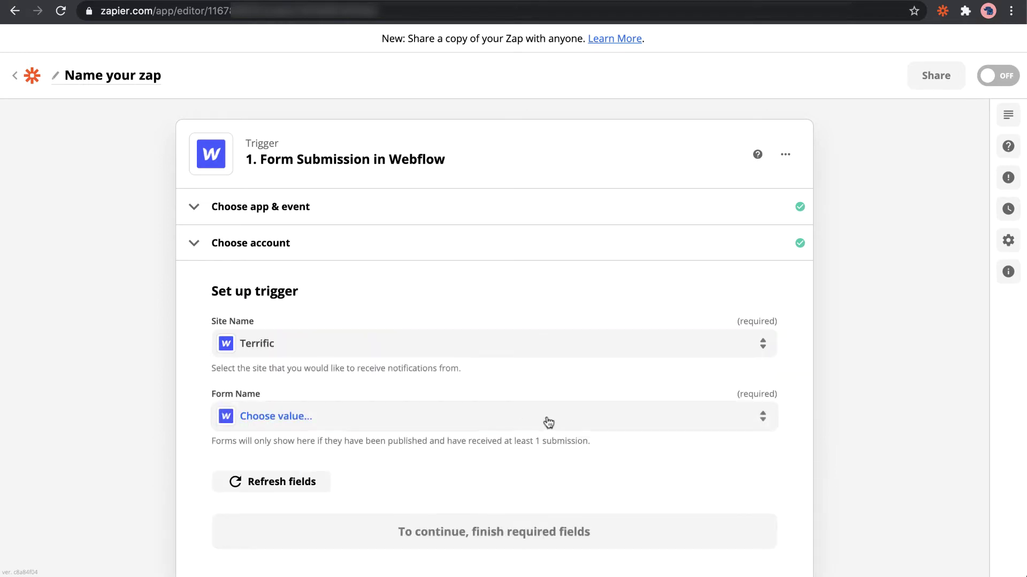
click(475, 417)
scroll(475, 417, down, 3)
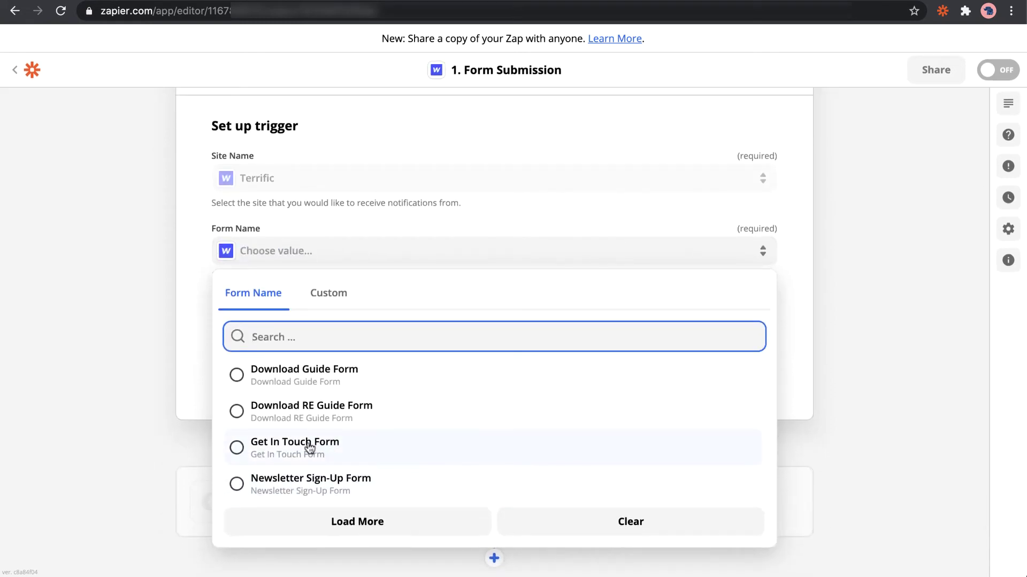
click(309, 448)
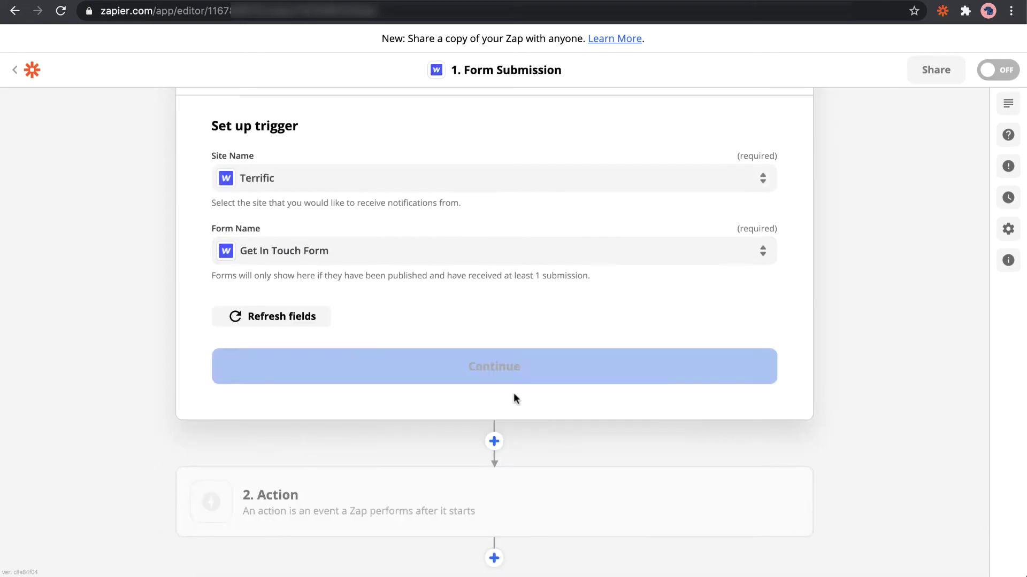
click(514, 380)
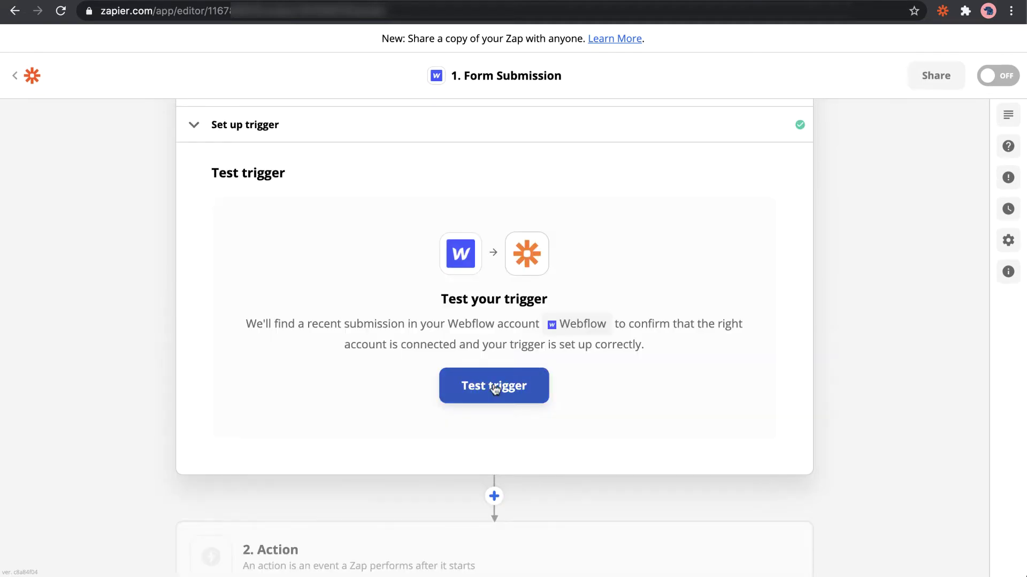
Step: Test the trigger so it pulls in a recent form submission as sample data
click(495, 388)
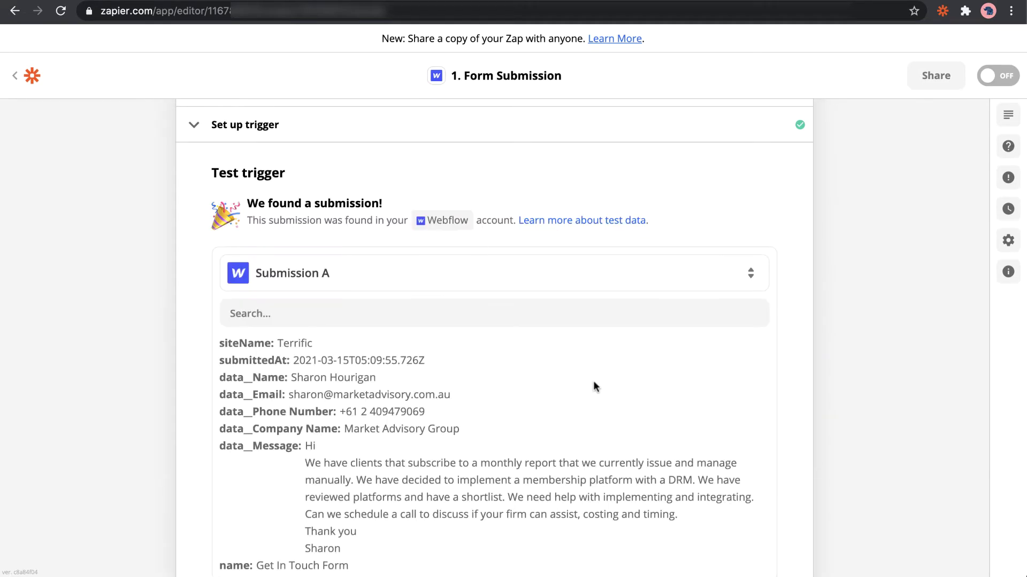
scroll(479, 242, down, 5)
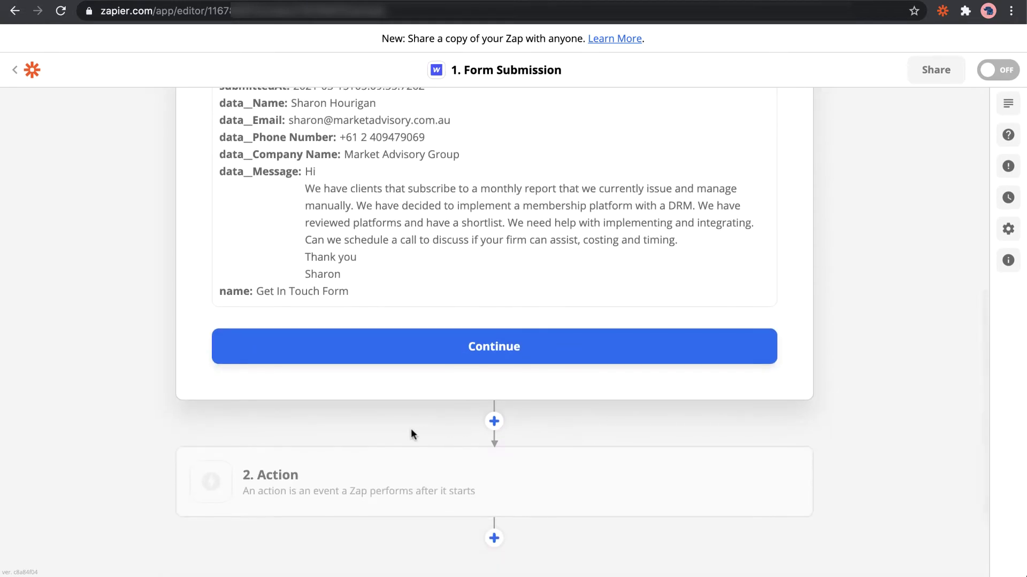
scroll(411, 429, down, 2)
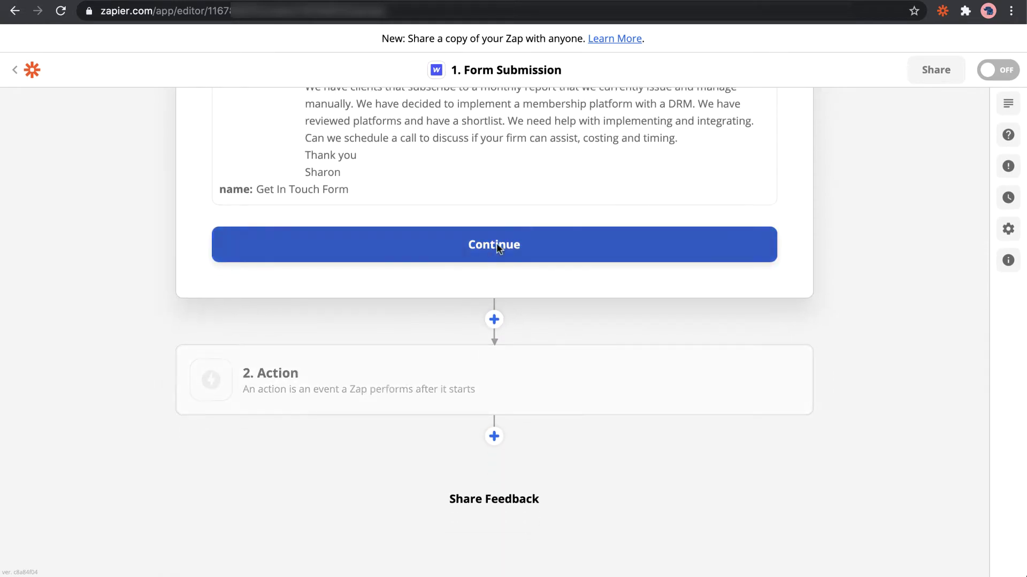
click(496, 246)
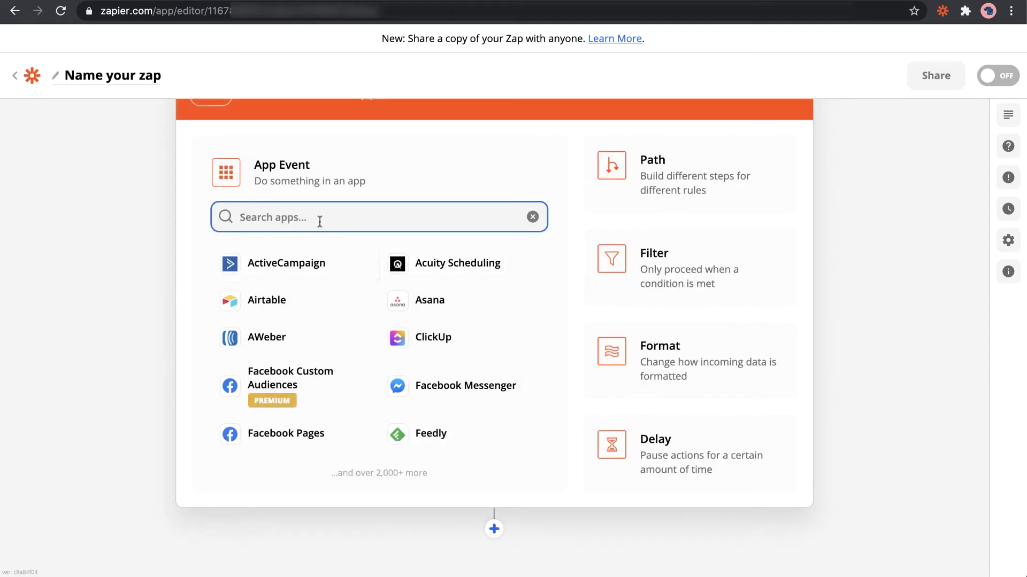
Step: Make the action step use monday.com with the Create Item event
text(monday)
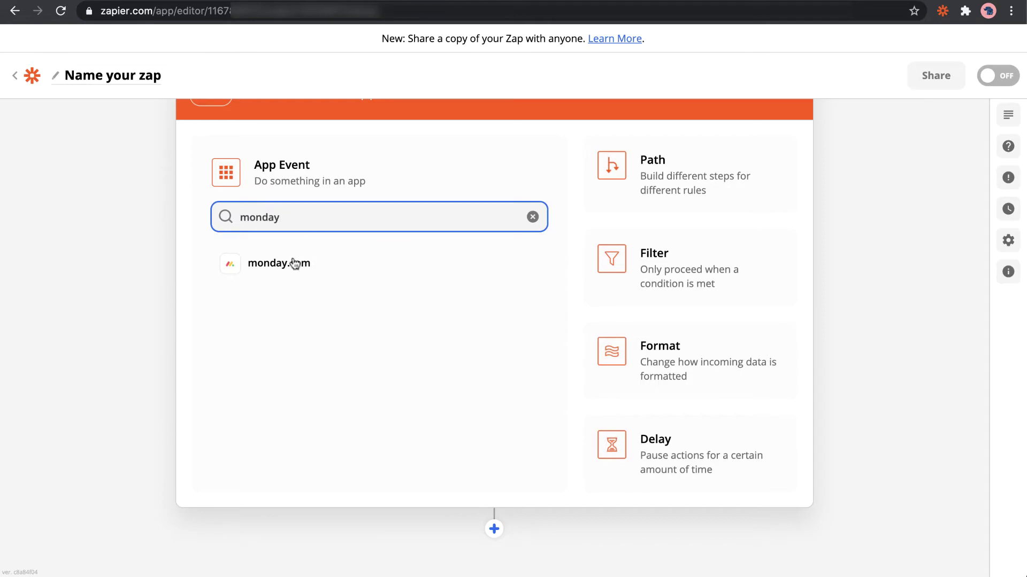
click(286, 264)
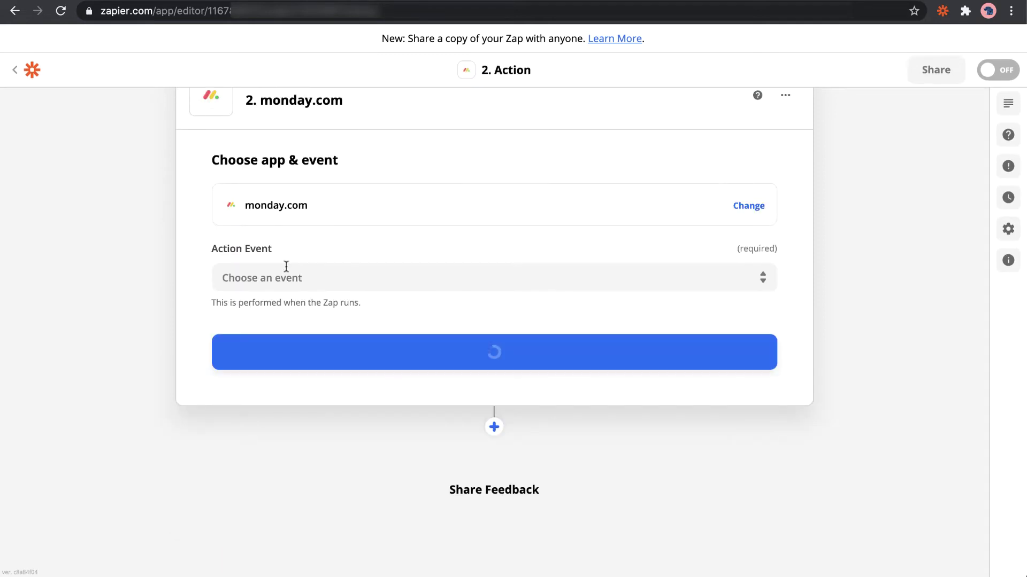
click(410, 275)
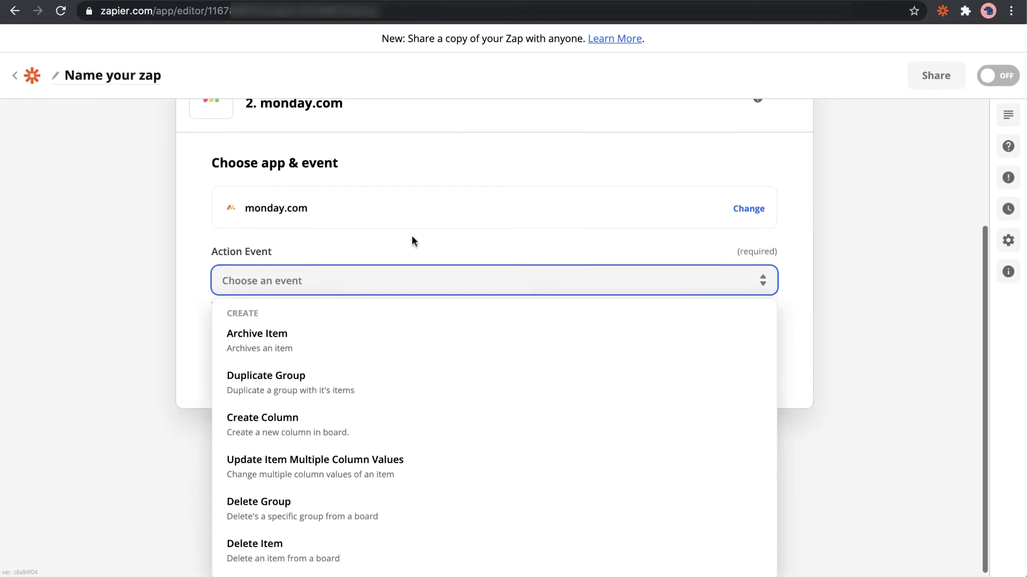
scroll(371, 428, down, 3)
scroll(371, 429, up, 3)
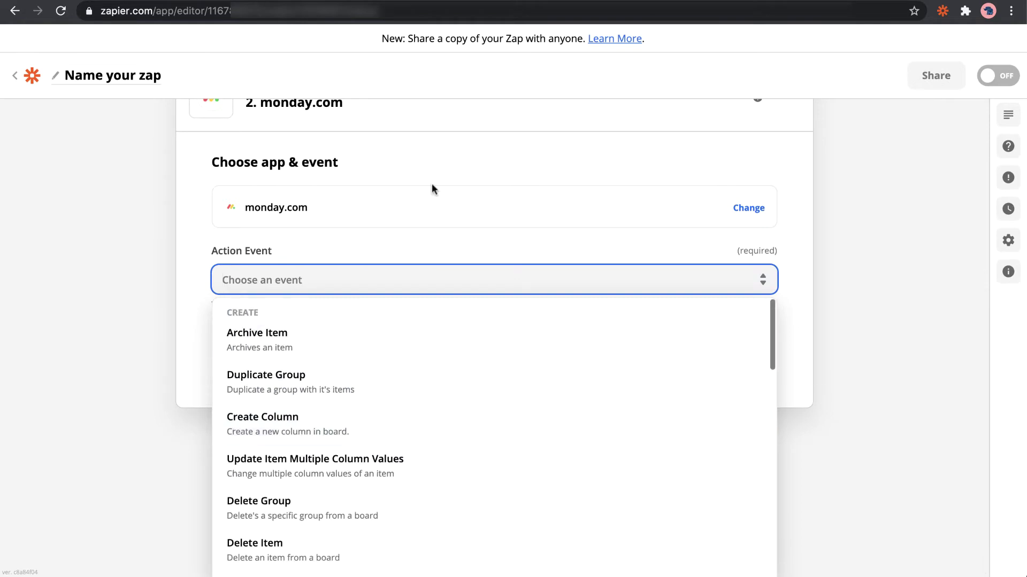
scroll(433, 180, down, 1)
scroll(339, 399, down, 3)
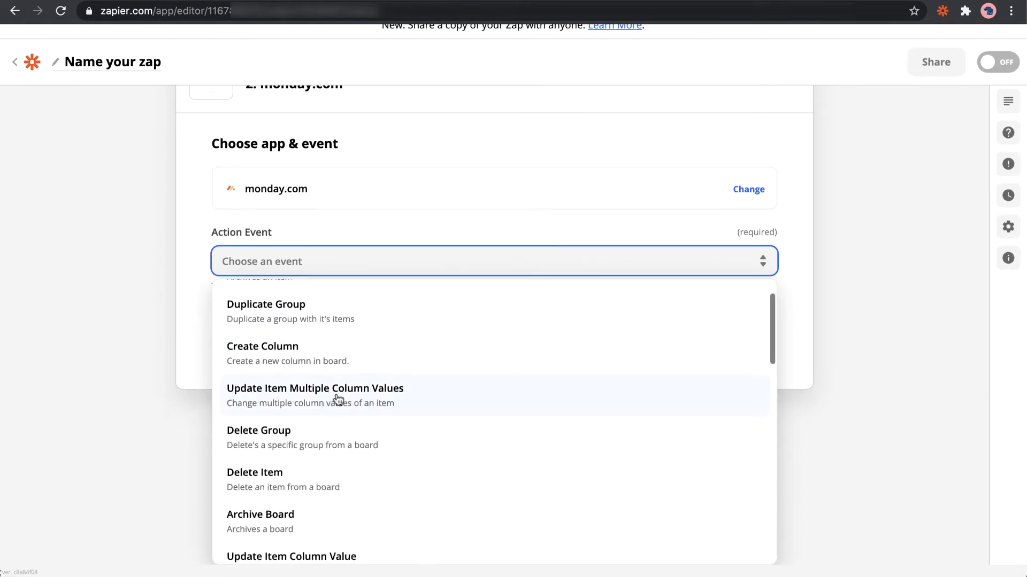
scroll(339, 399, down, 4)
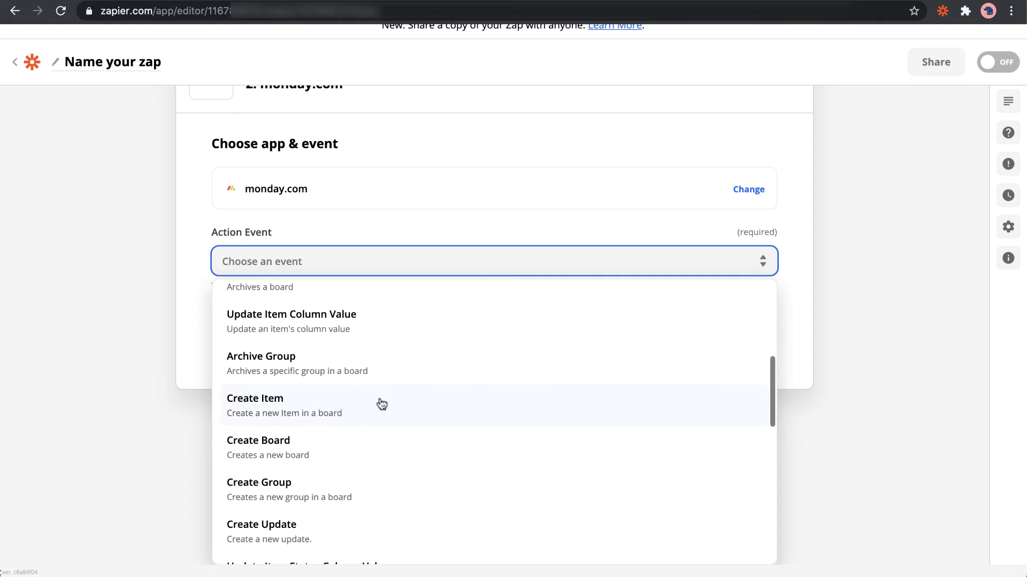
click(283, 399)
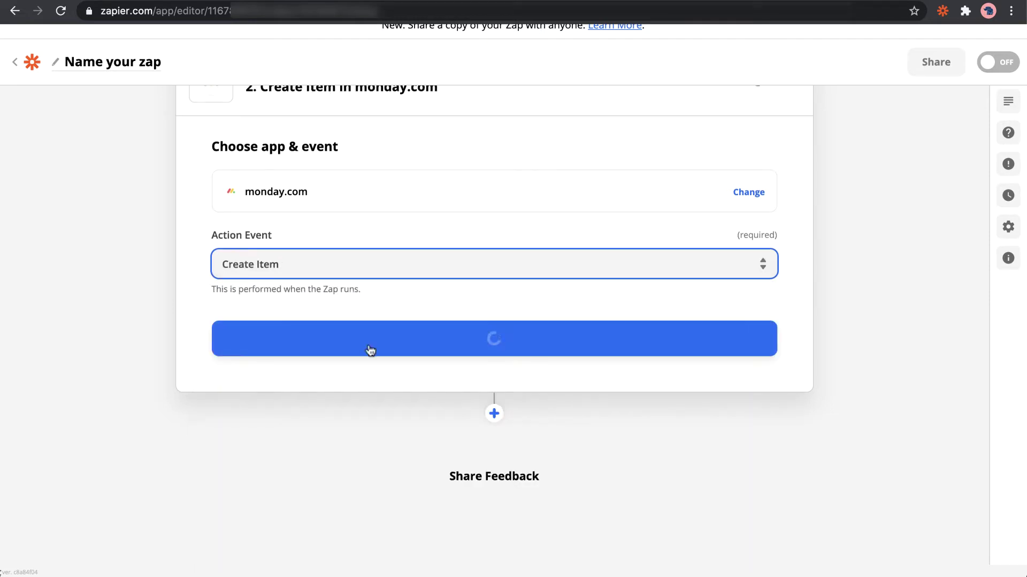
click(399, 343)
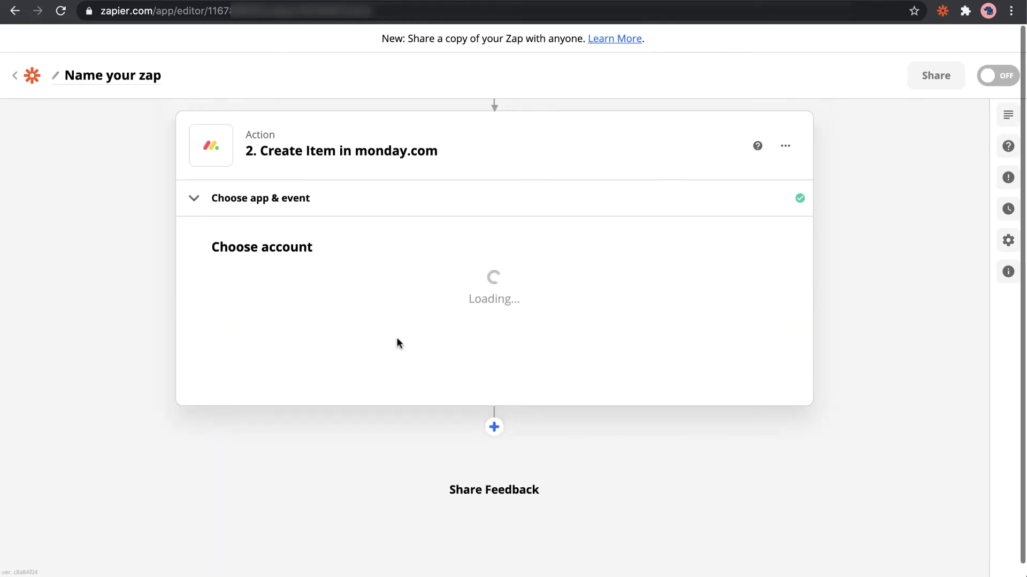
Step: Start the monday.com sign-in, cancel the API token prompt, and return to the Sales Tracking board
click(490, 282)
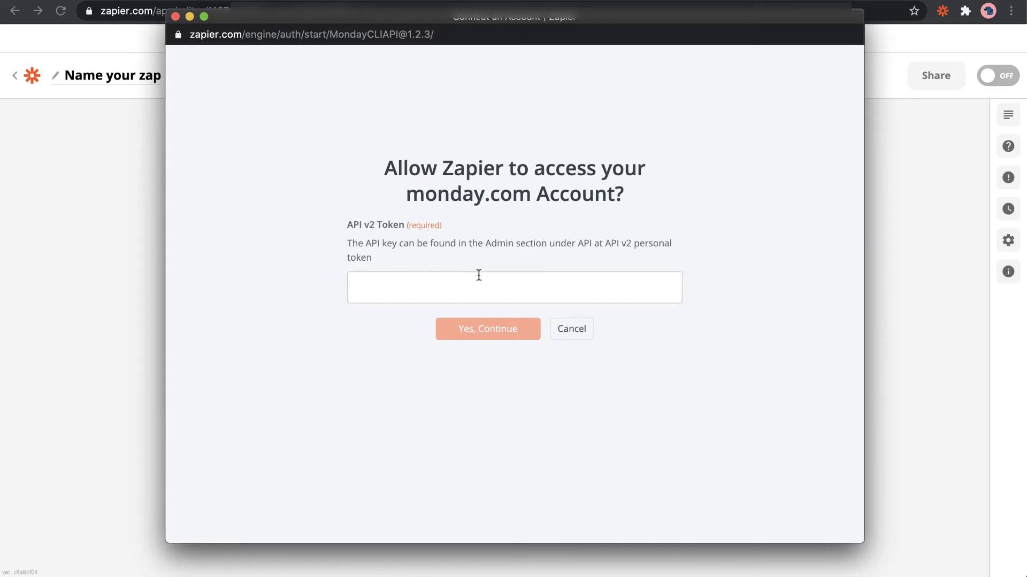
click(97, 98)
key(ctrl+Tab)
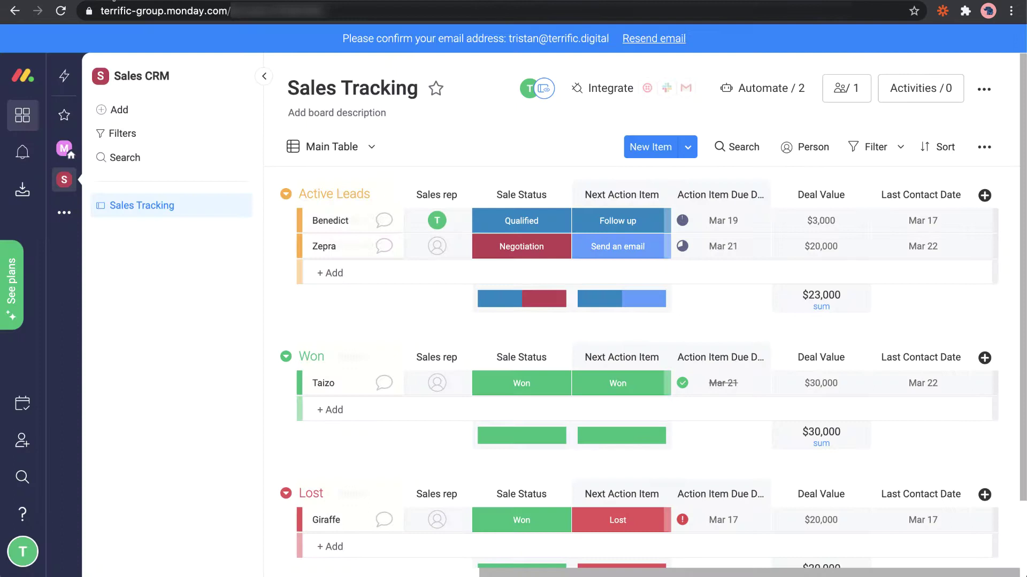
Step: Generate and copy a personal API v2 token from monday.com's Admin API settings
click(23, 553)
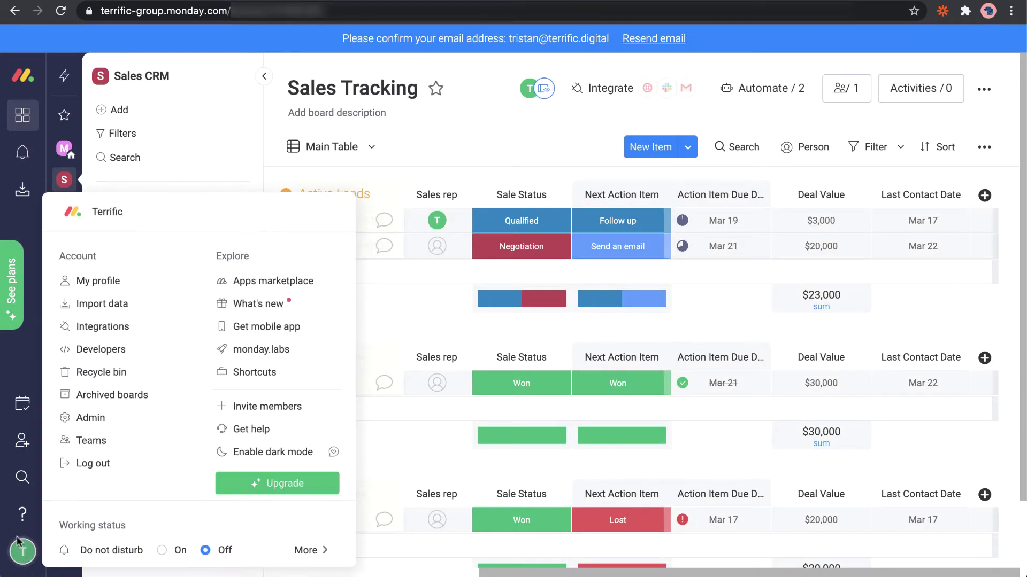
click(123, 418)
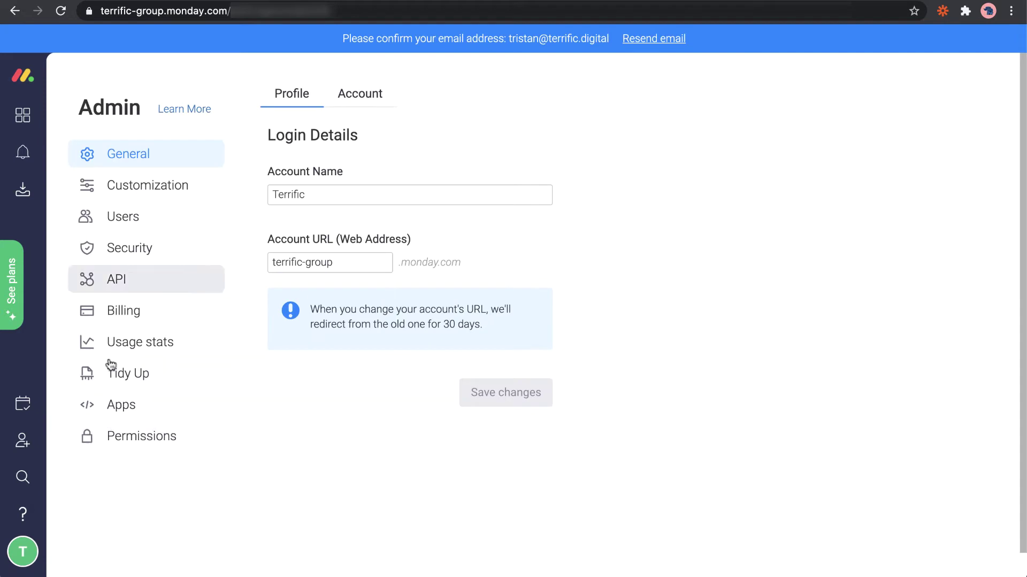
click(115, 279)
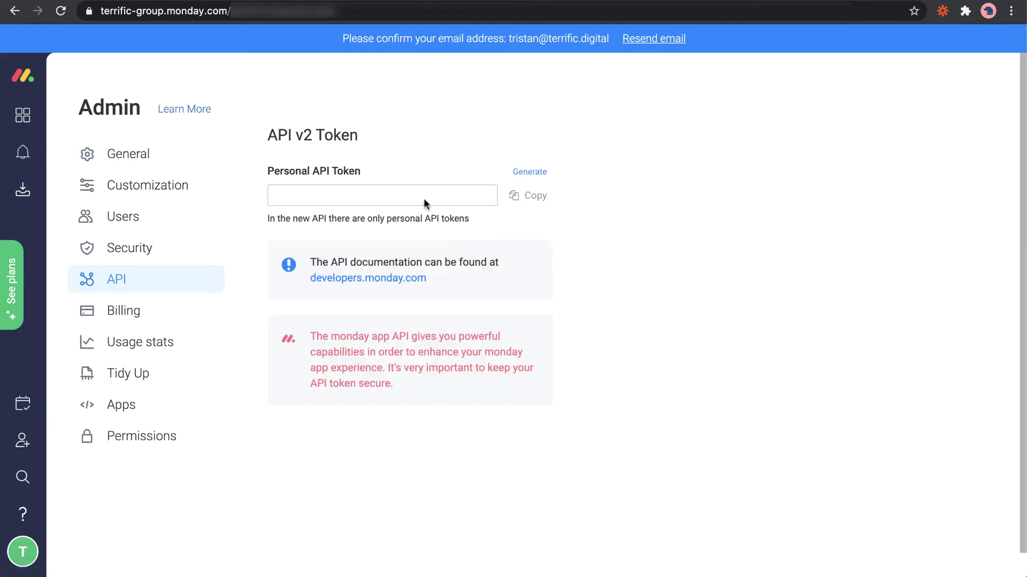
click(540, 173)
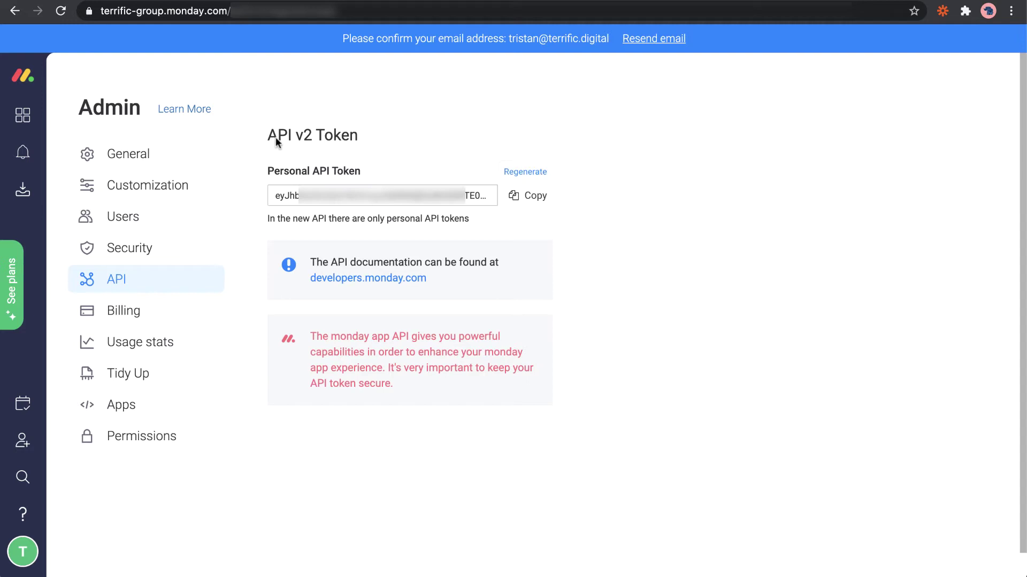
click(538, 206)
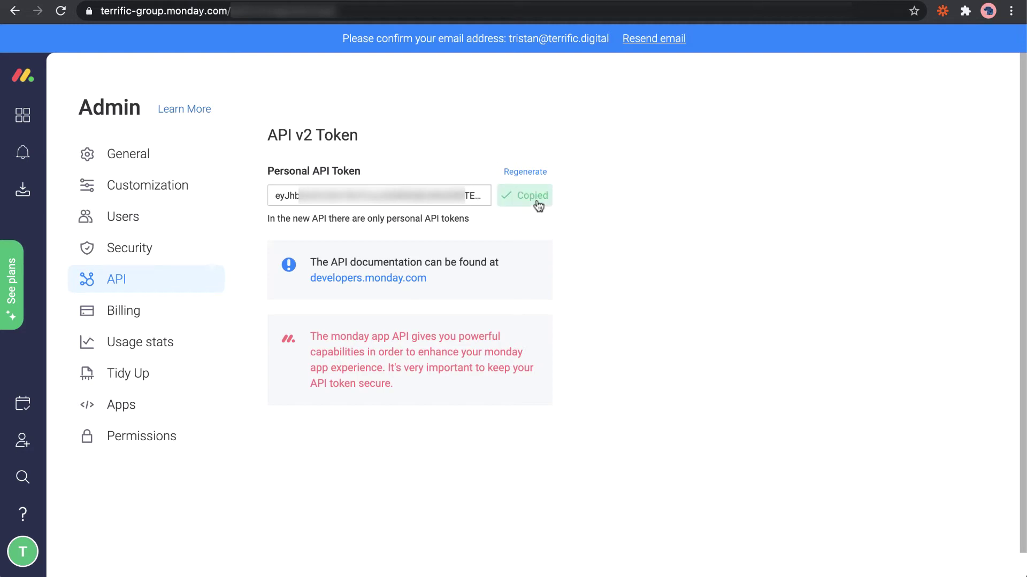
Step: Paste the API token into Zapier's prompt and connect the monday.com account
key(super+grave)
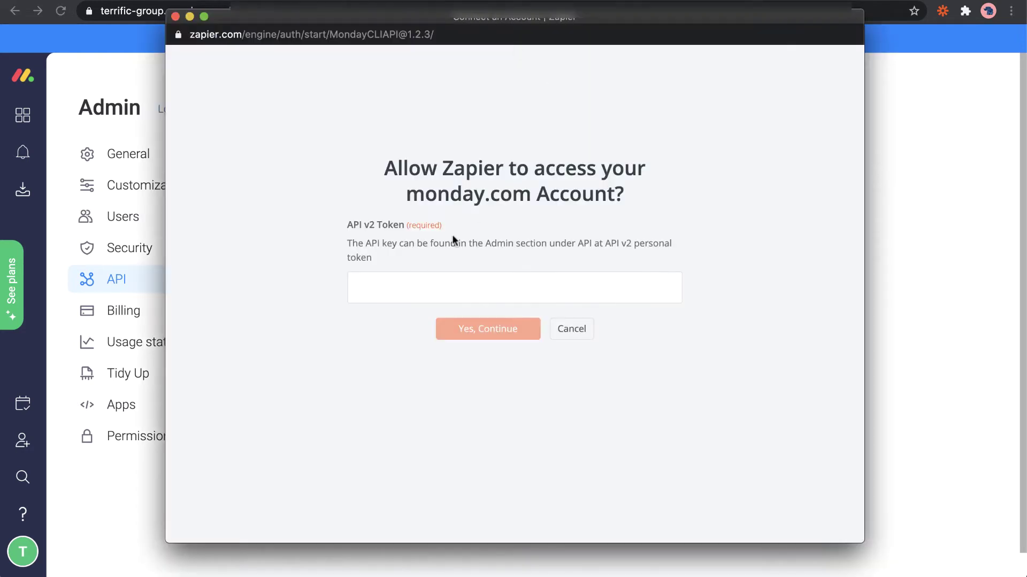
click(394, 292)
key(super+v)
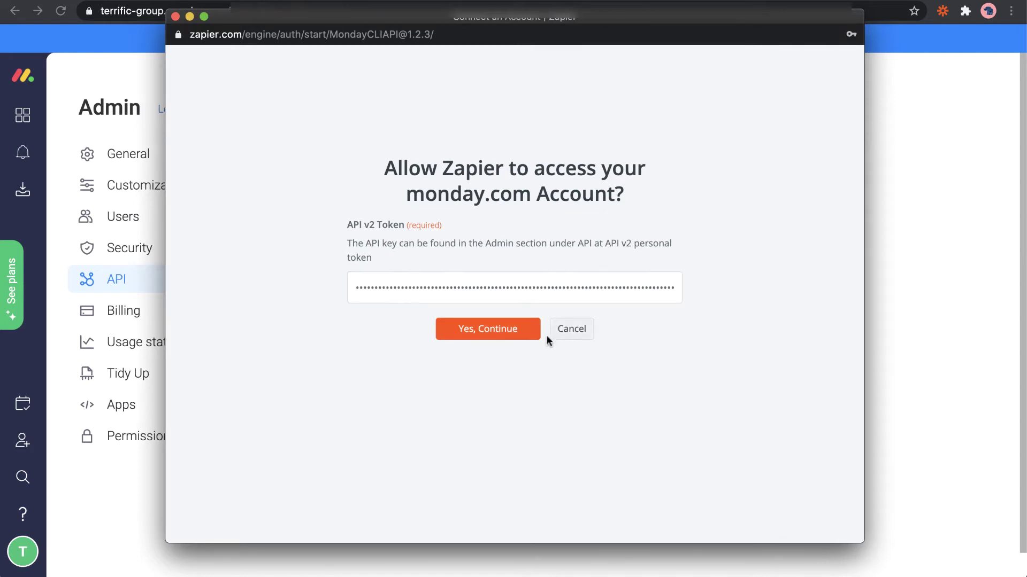
click(524, 332)
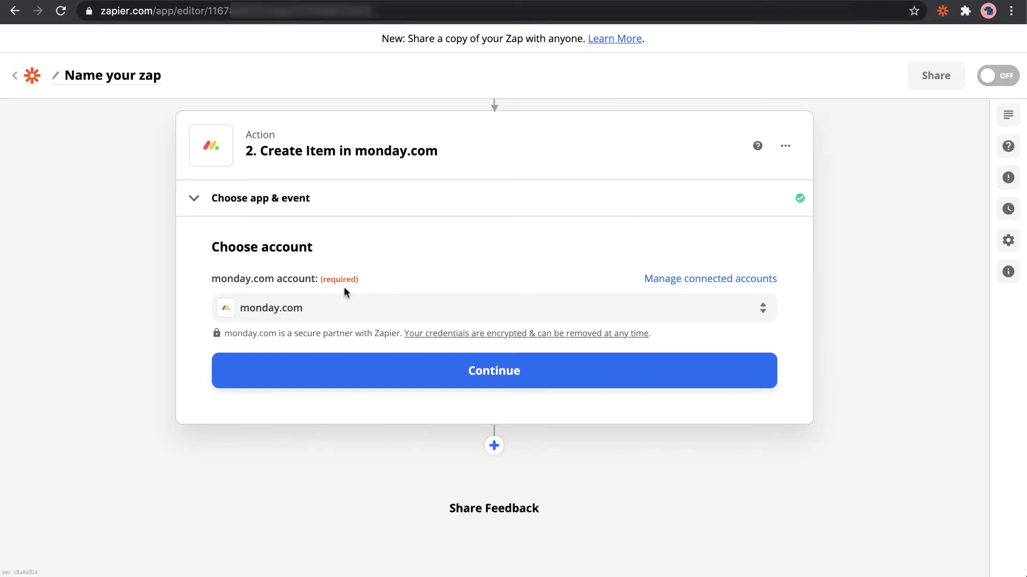
click(512, 370)
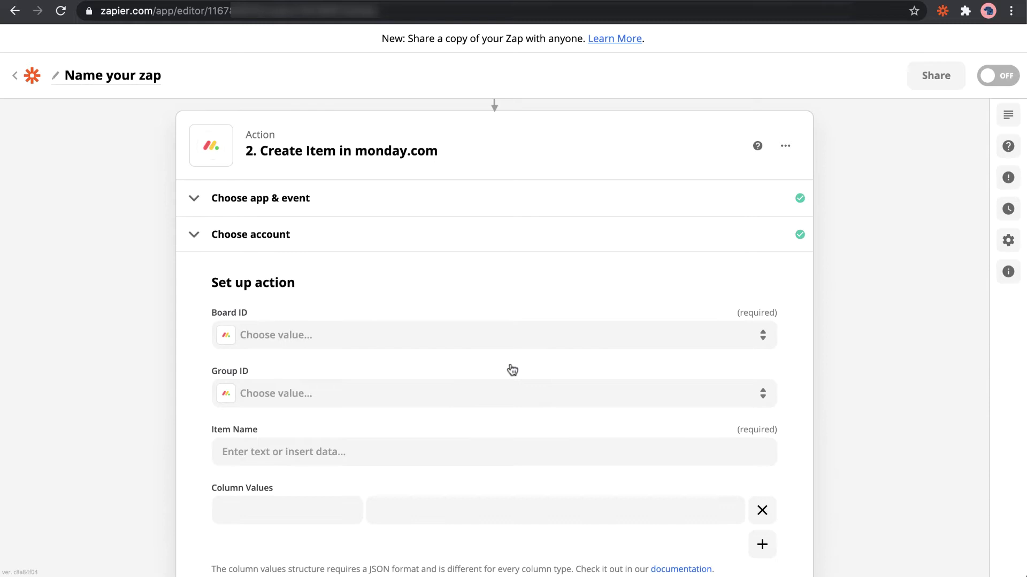
Step: Set the Board ID to Sales Tracking and the Group ID to Active Leads
click(450, 341)
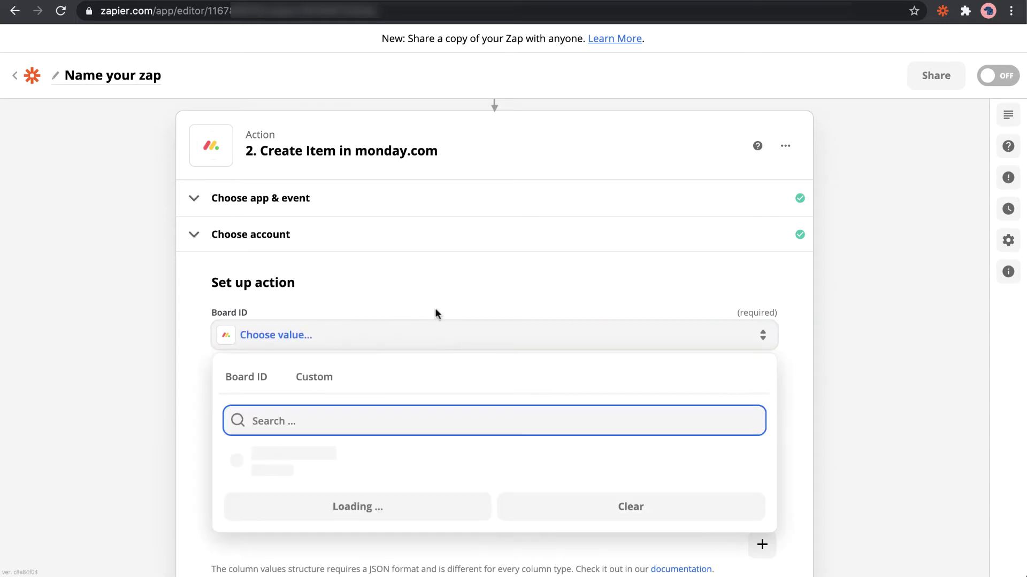
click(316, 374)
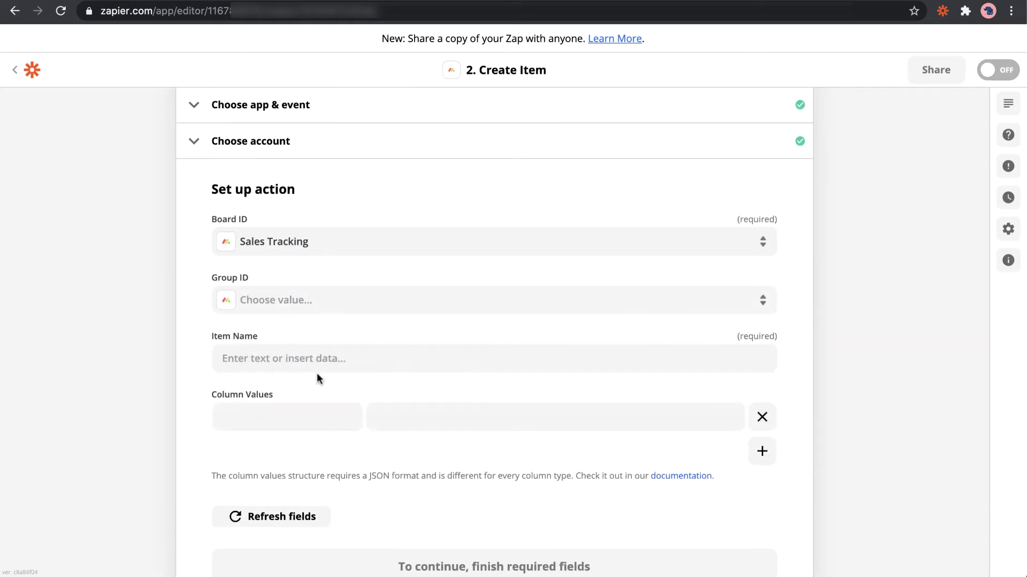
click(406, 303)
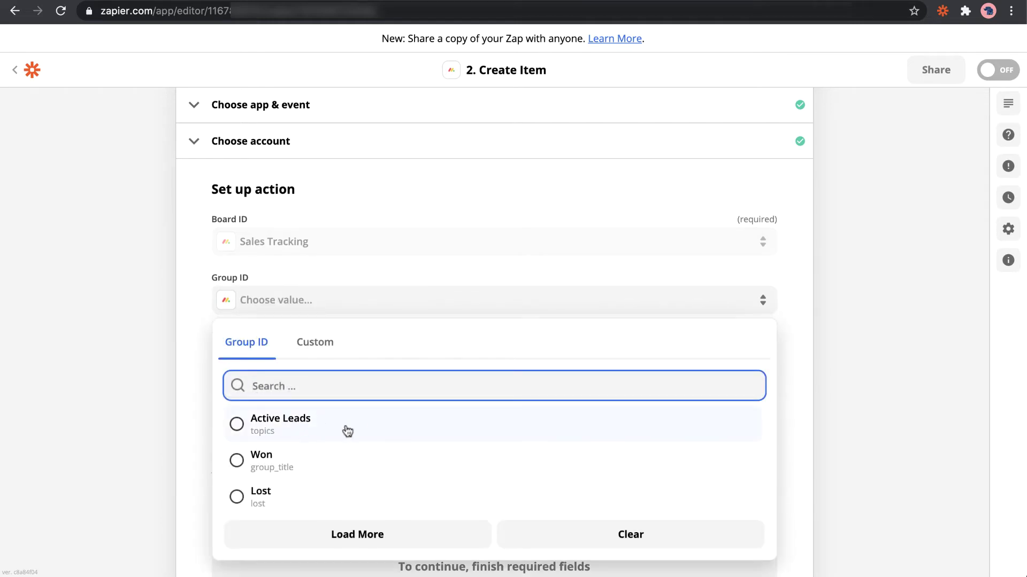
click(288, 426)
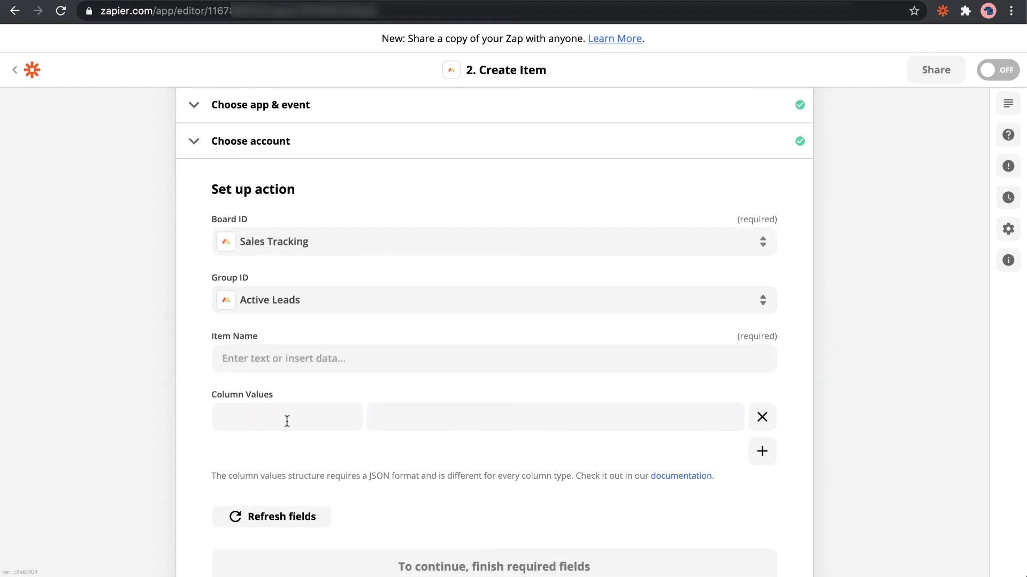
Step: Fill Item Name with Webflow's Data Name followed by Data Email in parentheses
click(331, 359)
scroll(422, 343, down, 2)
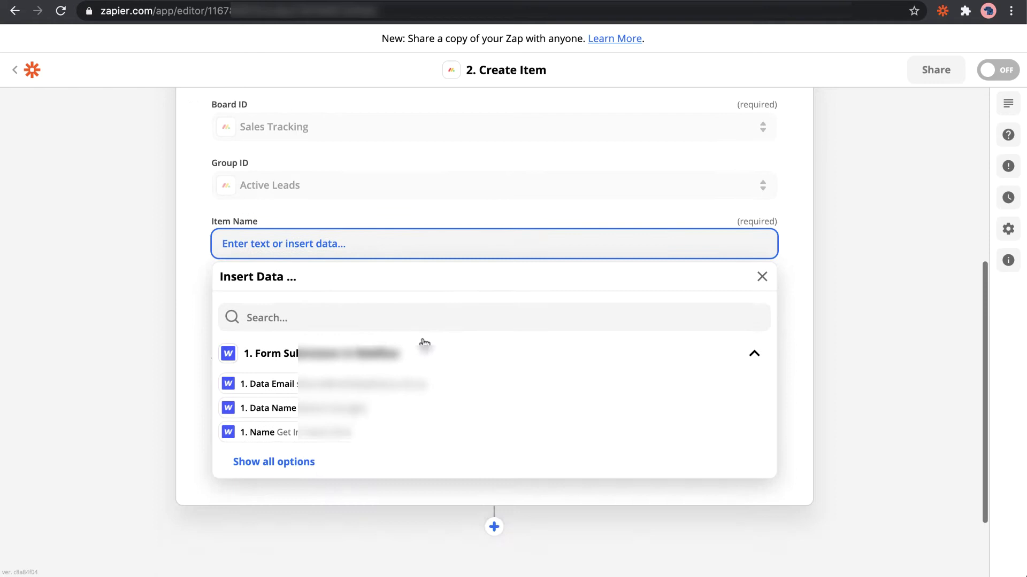
scroll(424, 343, down, 1)
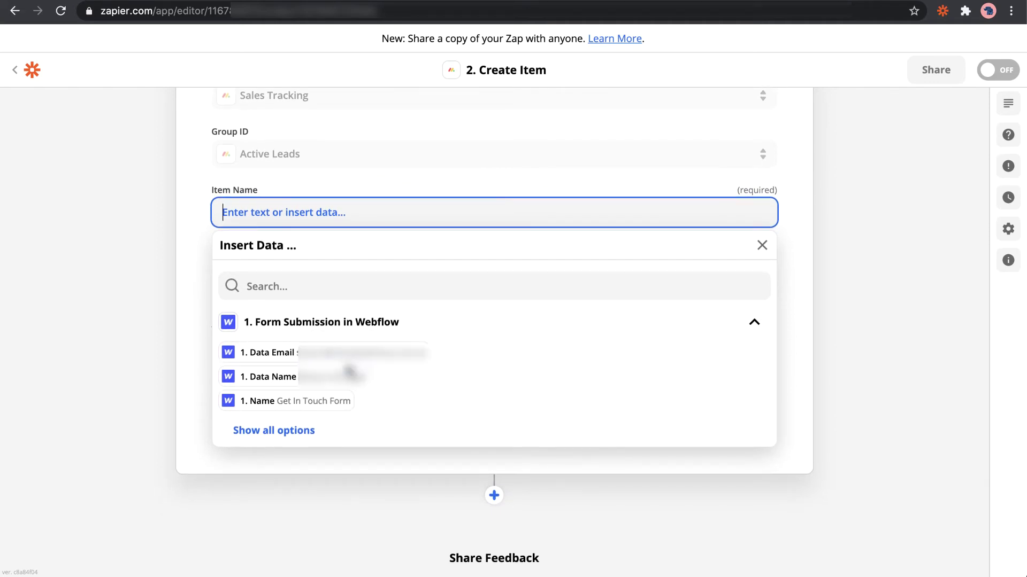
click(302, 377)
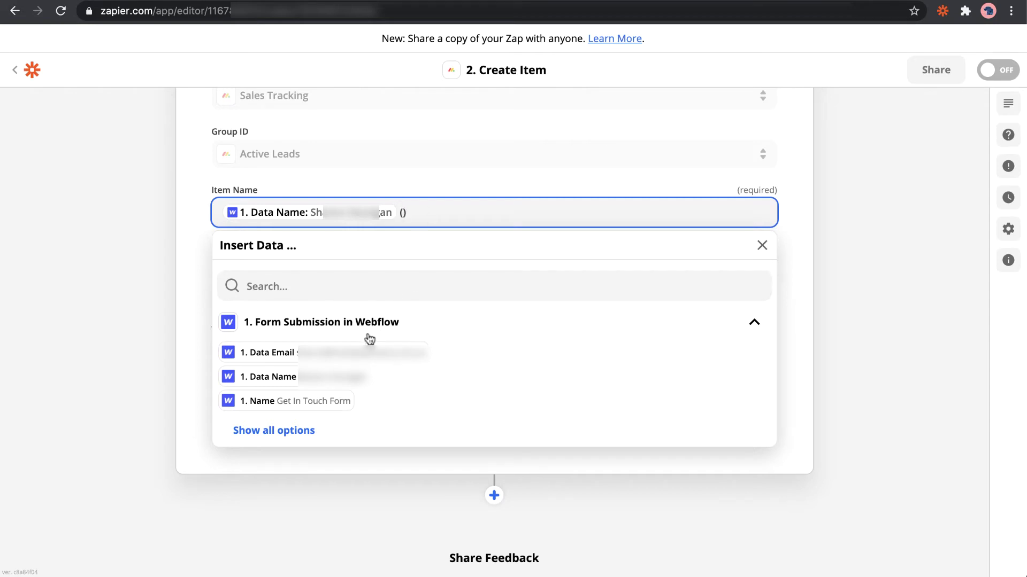
click(356, 351)
click(795, 240)
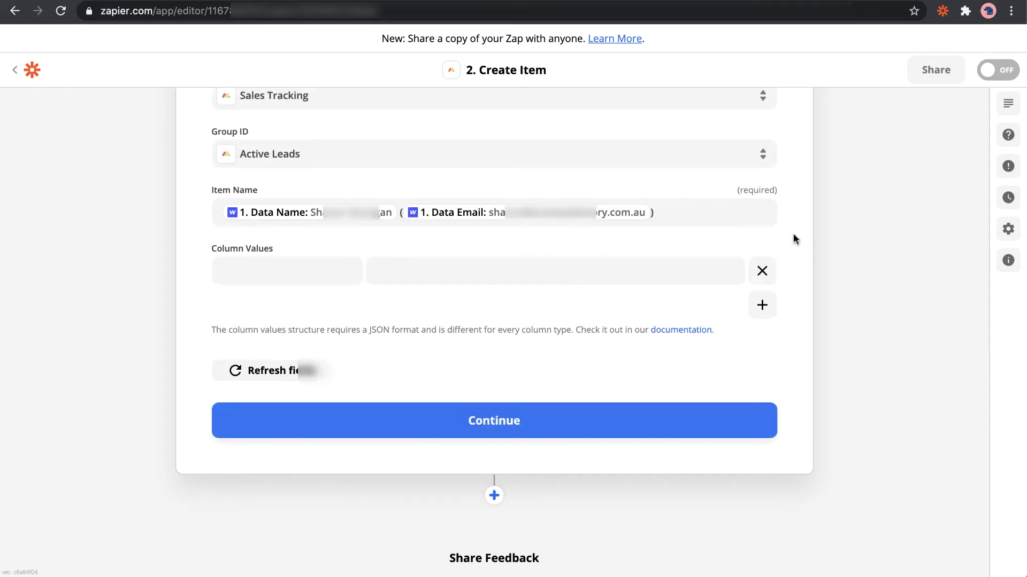
click(314, 275)
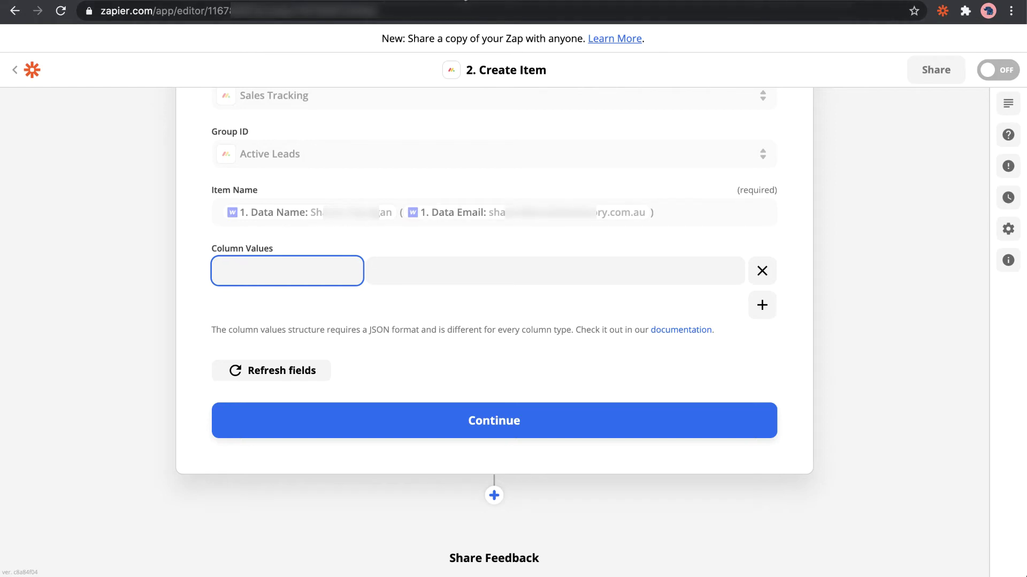
click(455, 1)
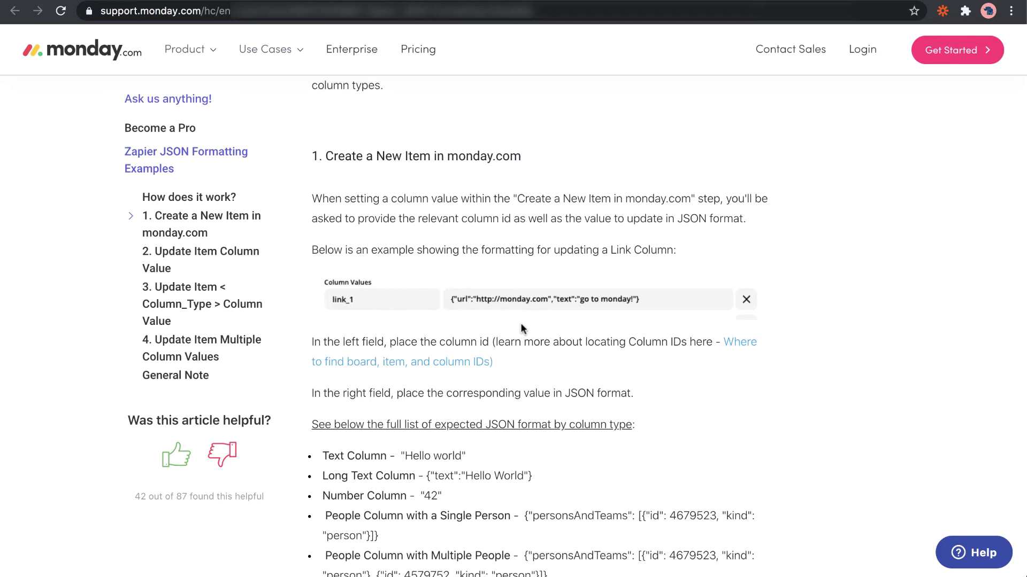
Step: Read the JSON Formatting Examples article's instructions for finding monday.com column IDs
scroll(521, 329, up, 6)
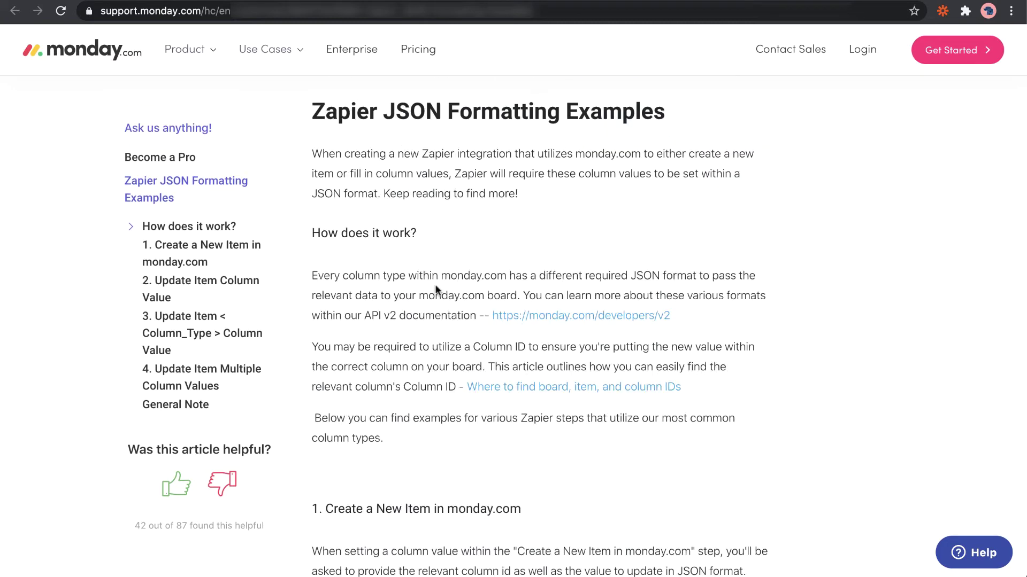
scroll(436, 287, down, 2)
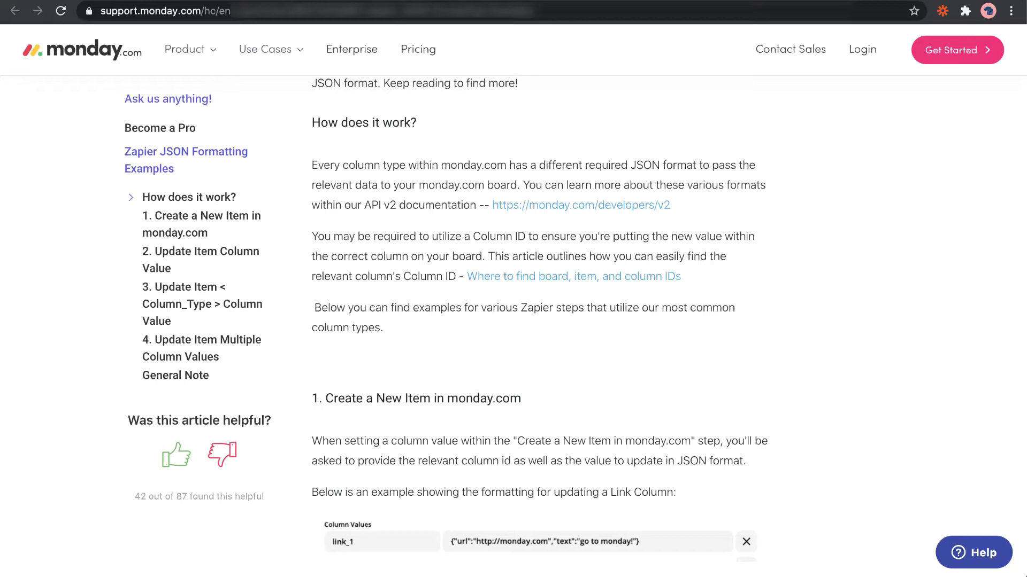
scroll(466, 293, down, 3)
scroll(366, 337, down, 1)
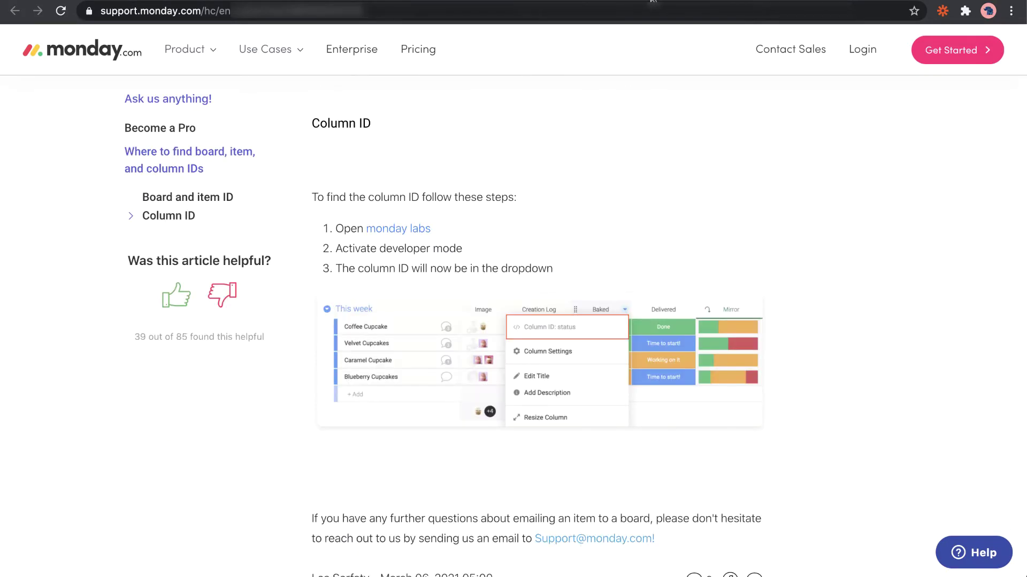
scroll(537, 237, down, 2)
scroll(530, 225, up, 1)
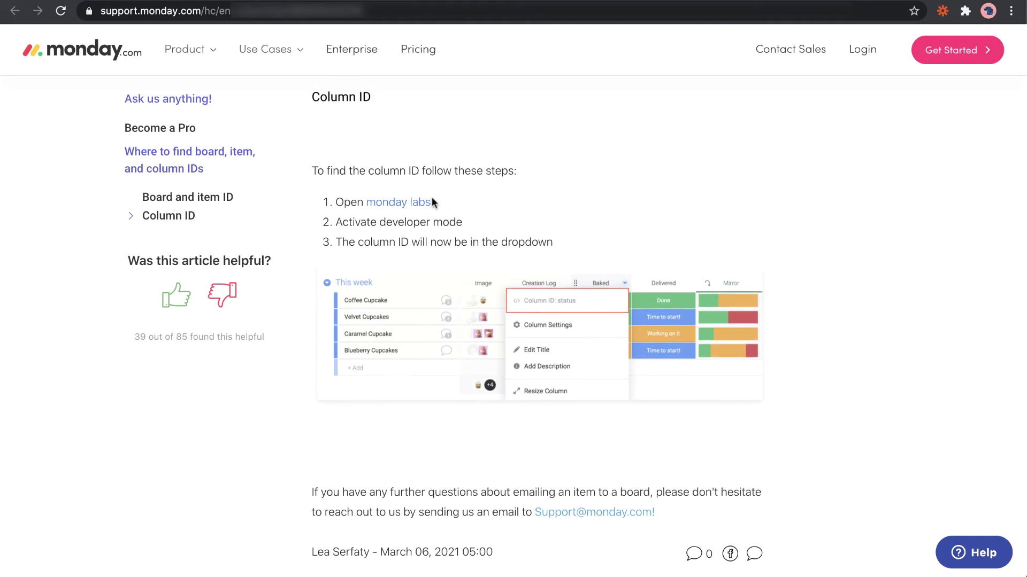
scroll(481, 194, down, 1)
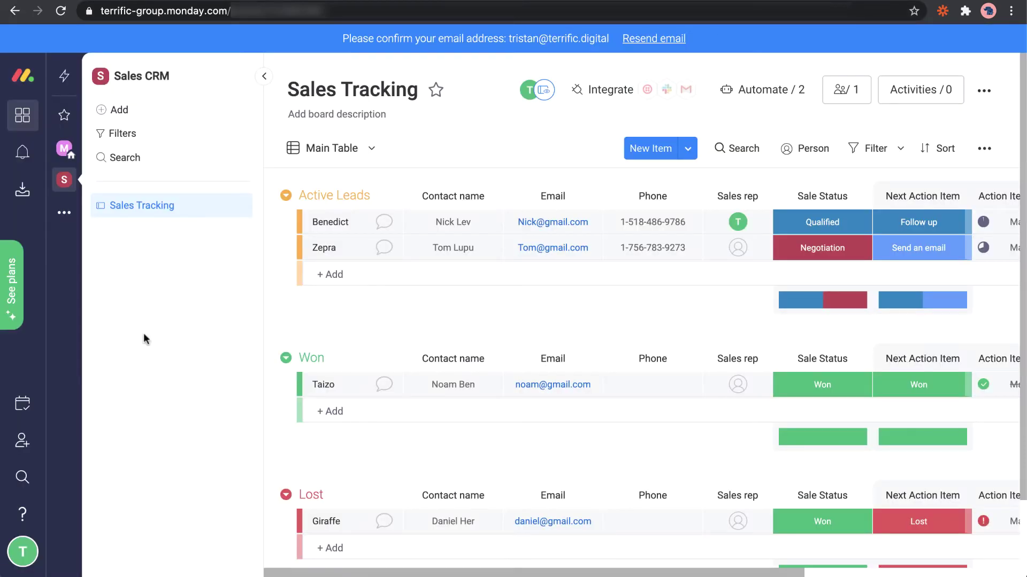
Step: Activate Developer mode from monday.labs in the account menu
click(22, 551)
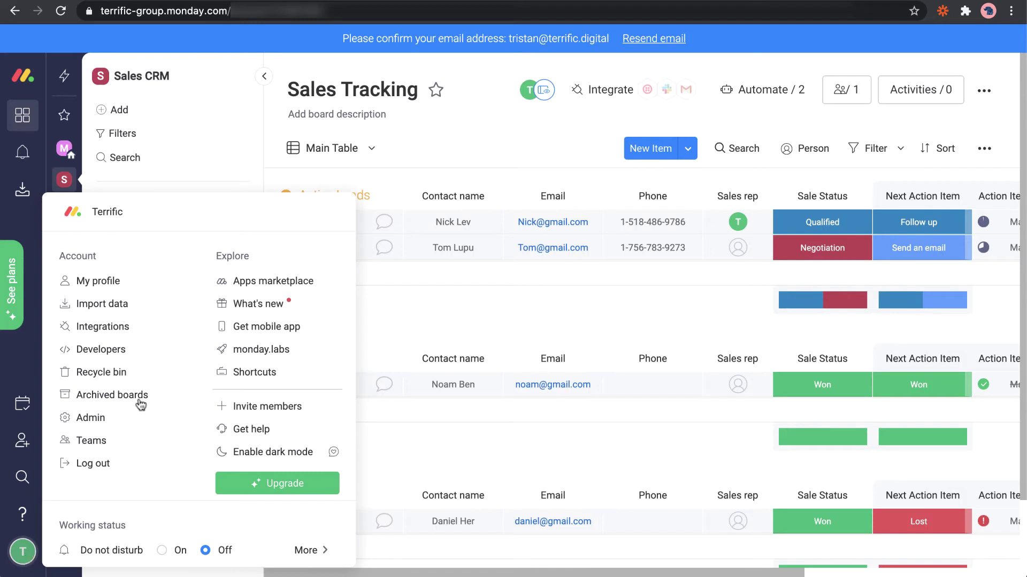
click(262, 350)
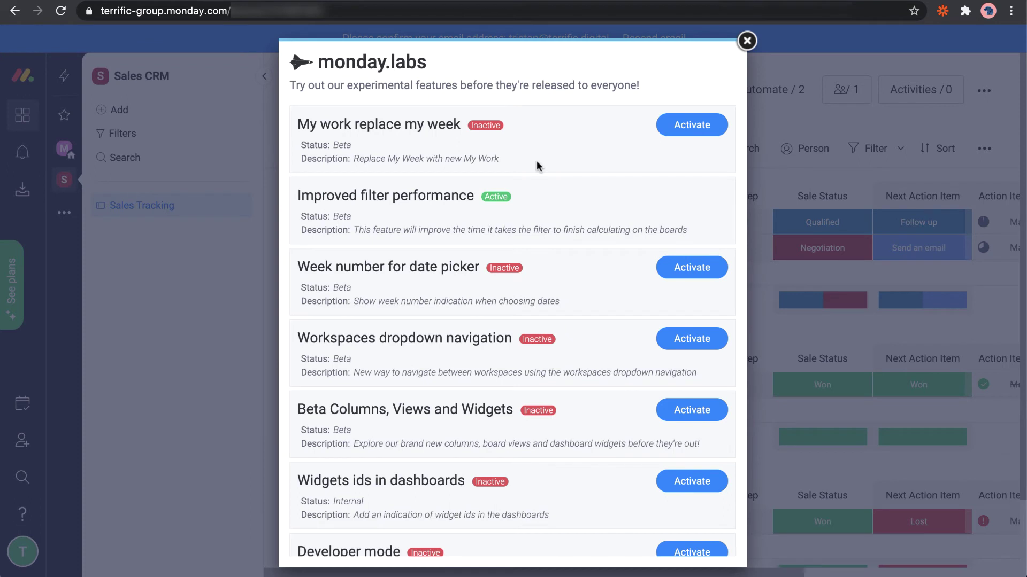
scroll(536, 160, down, 5)
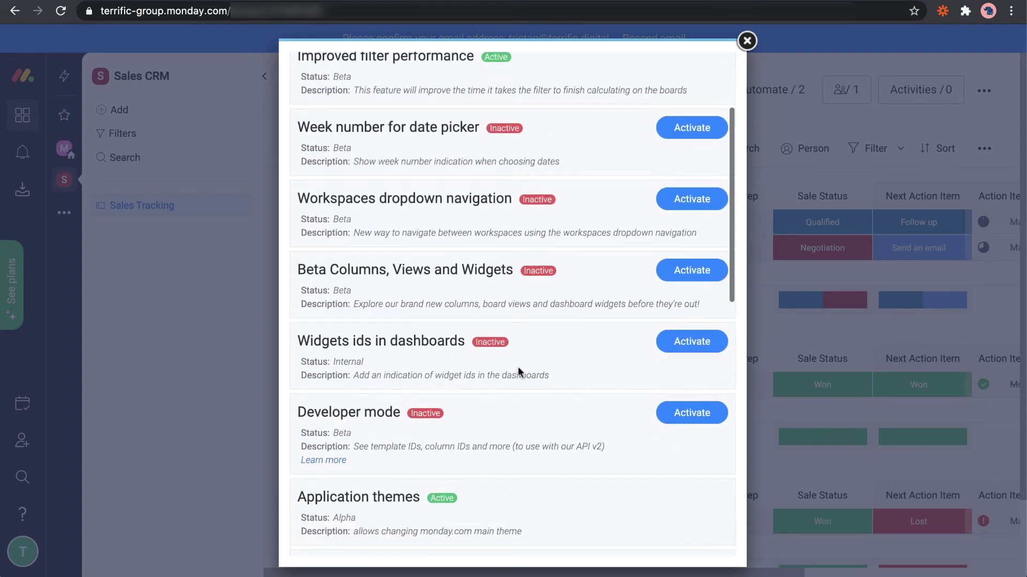
scroll(493, 400, down, 2)
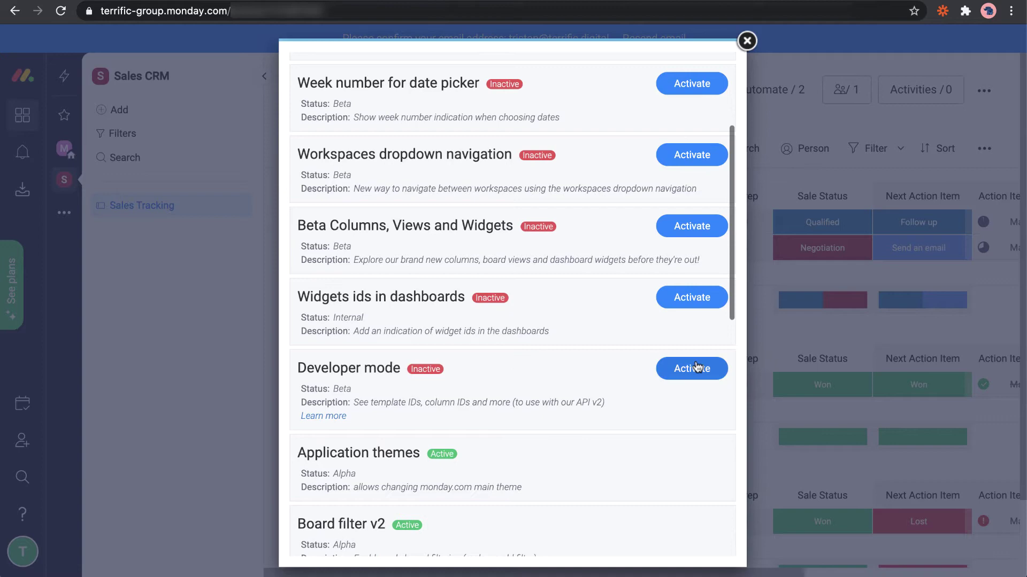
click(697, 368)
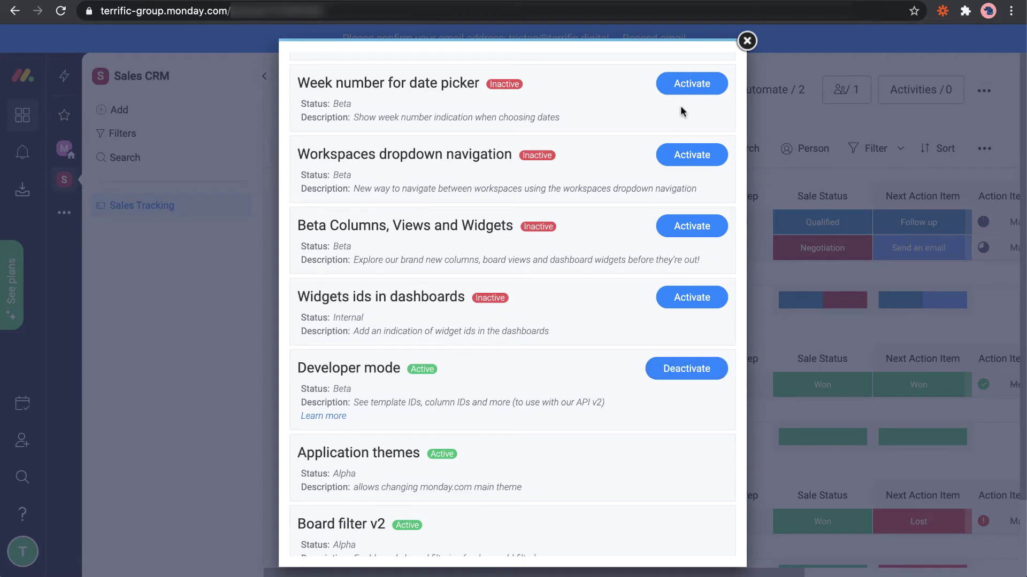
click(748, 41)
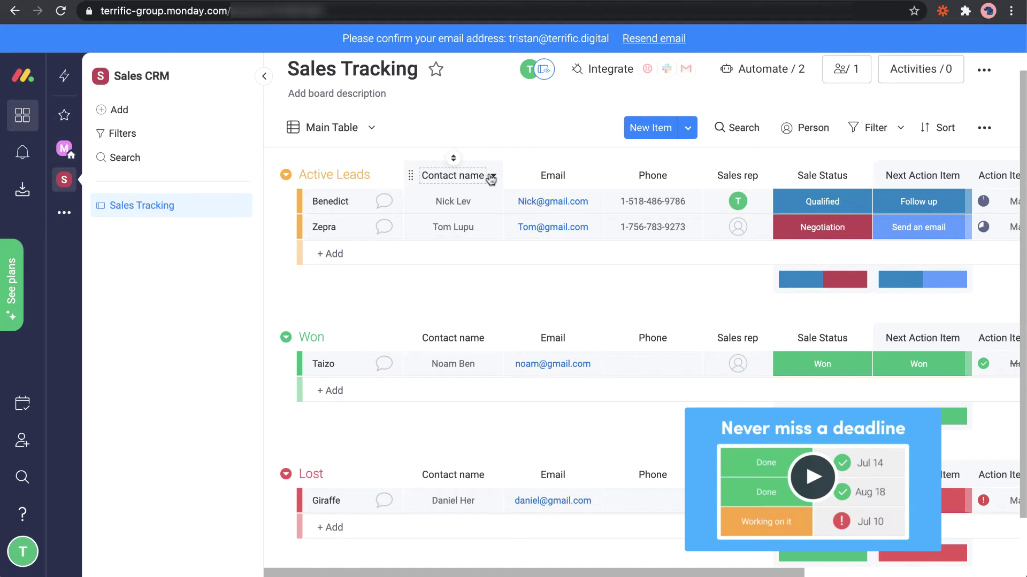
Step: Check the column IDs: Contact name is 'text' and Email is 'text1'
click(492, 177)
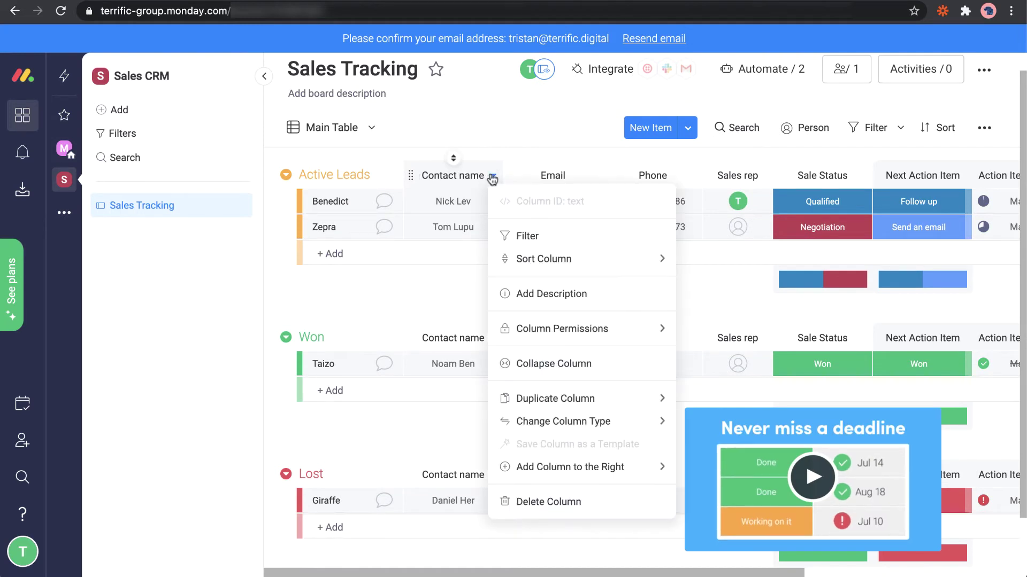
click(593, 177)
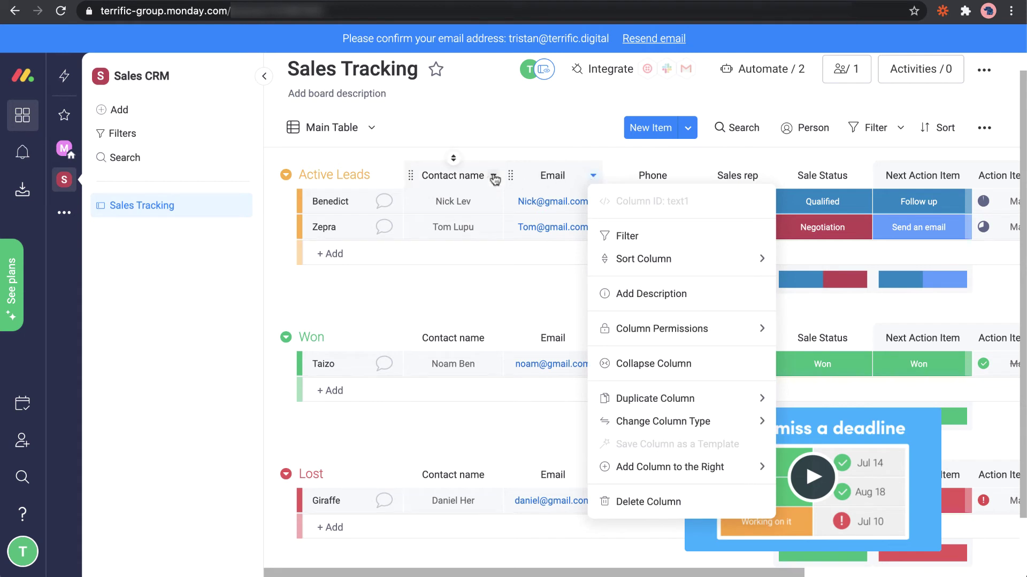
click(493, 177)
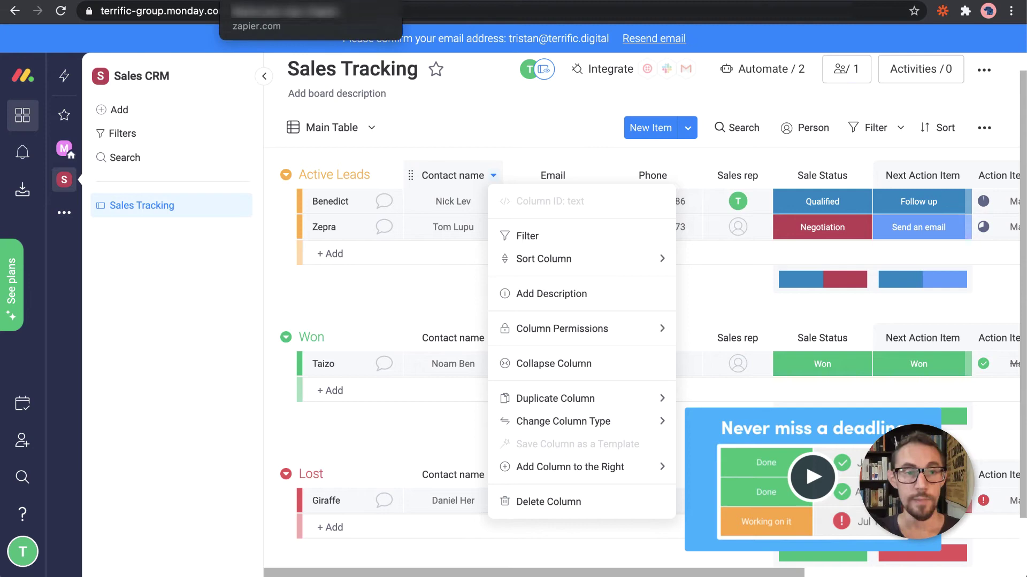
Step: Add a column value with key 'text' mapped to Webflow's Data Name
click(310, 1)
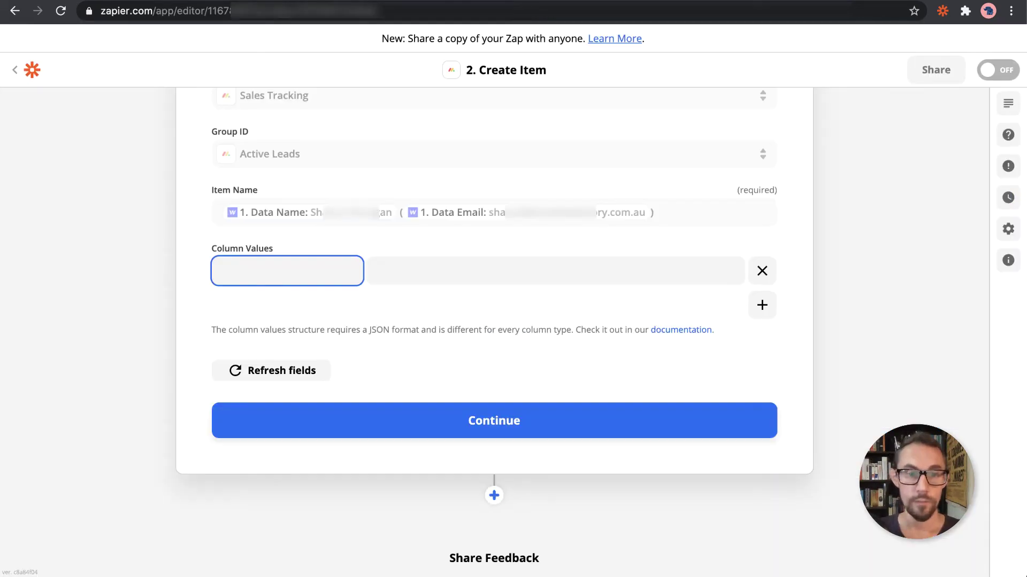
text(tes)
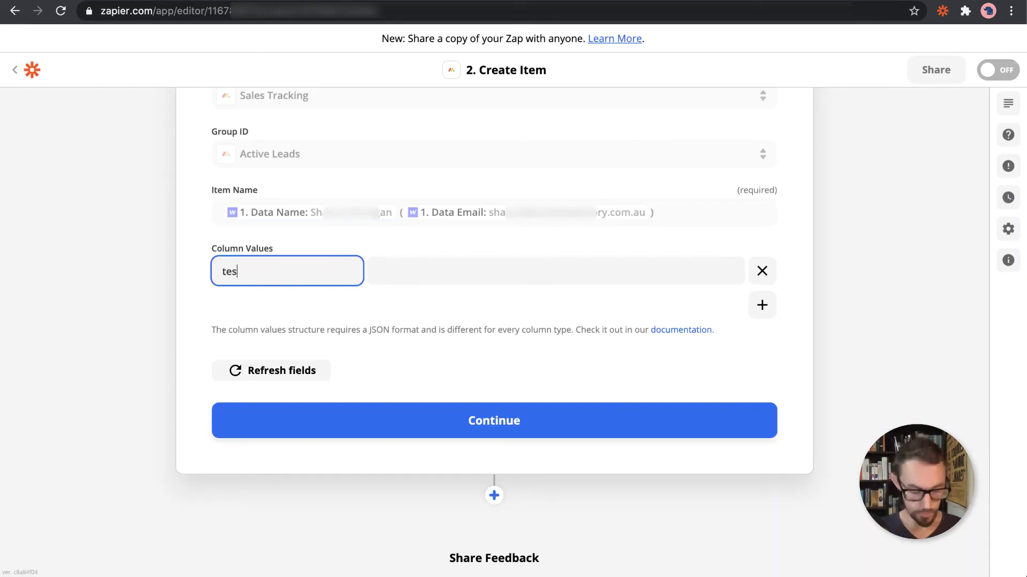
text(t)
key(BackSpace)
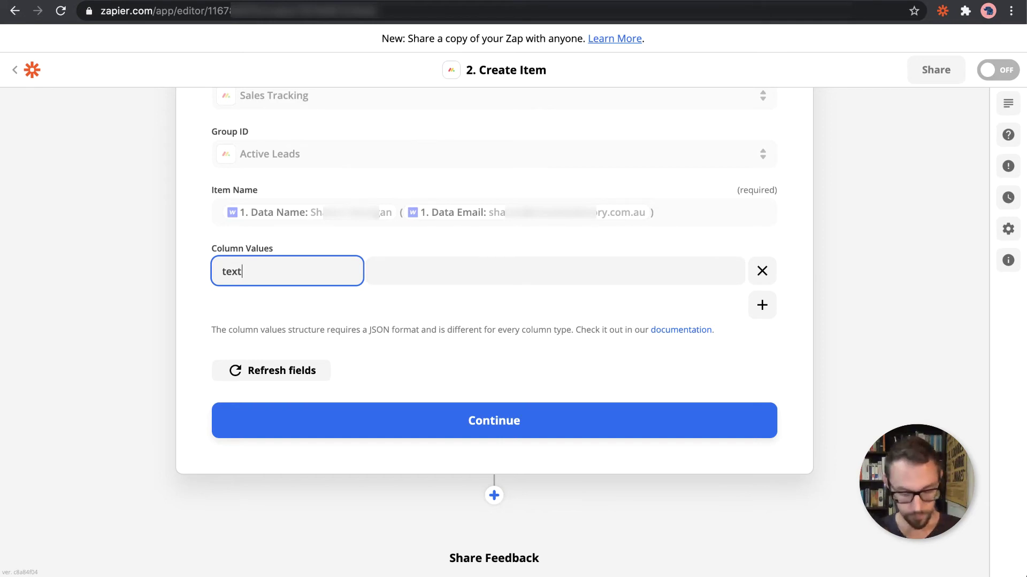
click(414, 271)
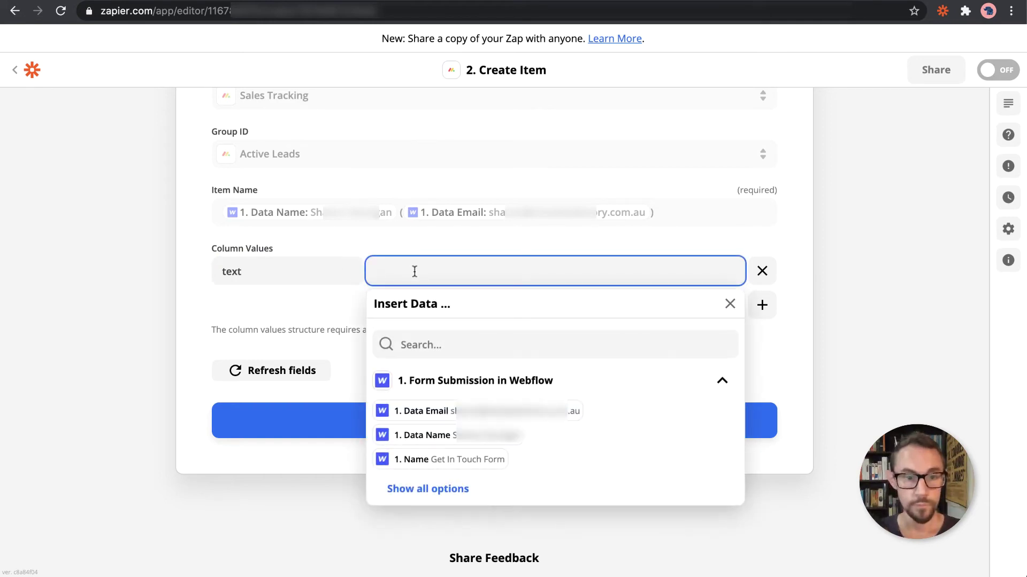
click(484, 435)
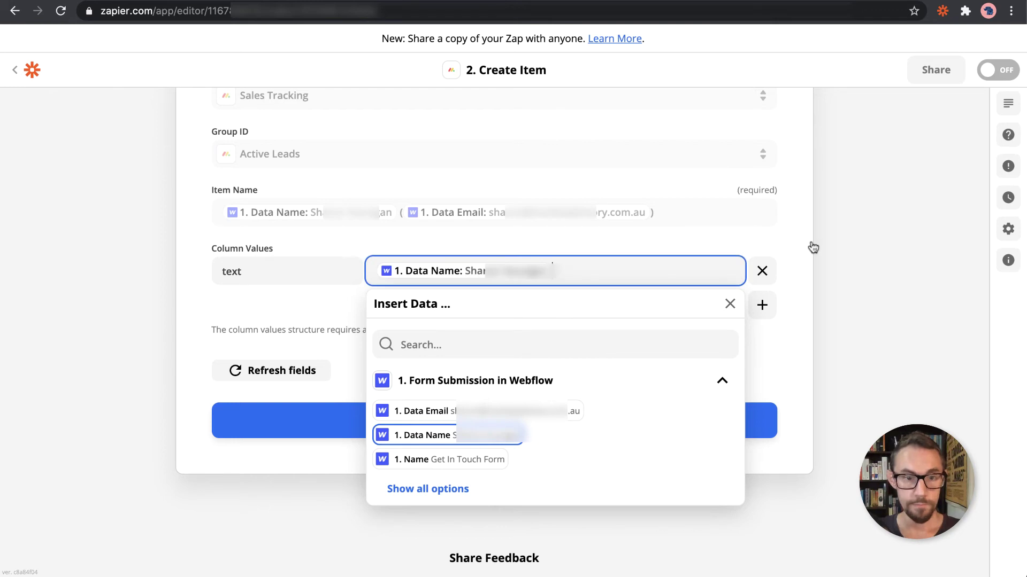
Step: Add a second column value with key 'text1' mapped to Webflow's Data Email
click(763, 307)
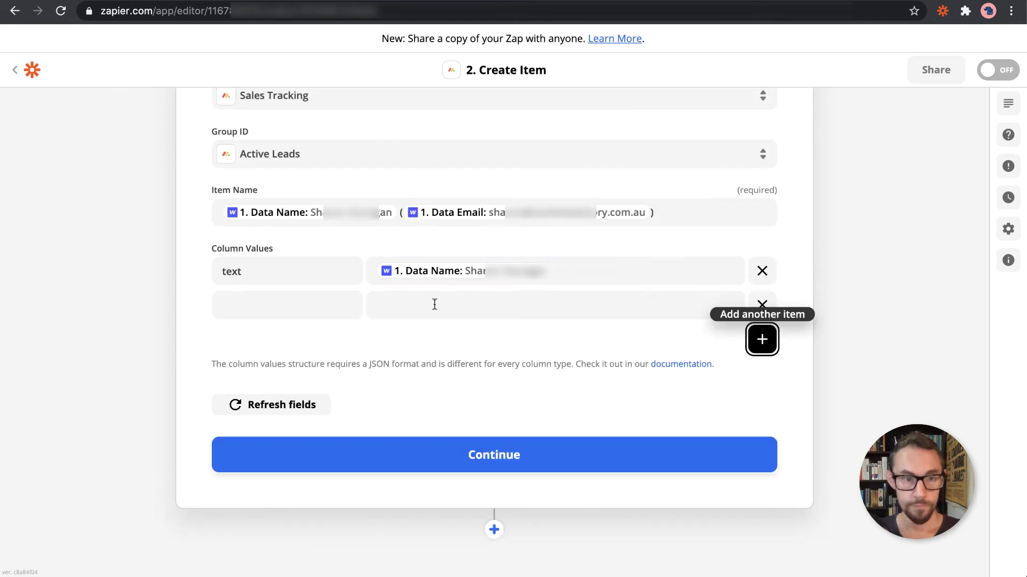
click(295, 314)
text(text)
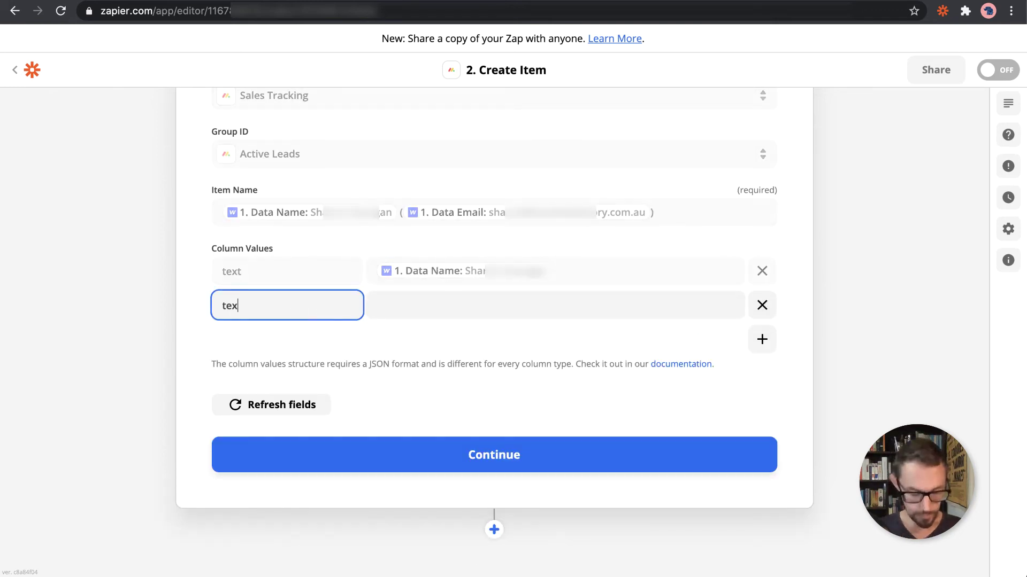
click(412, 305)
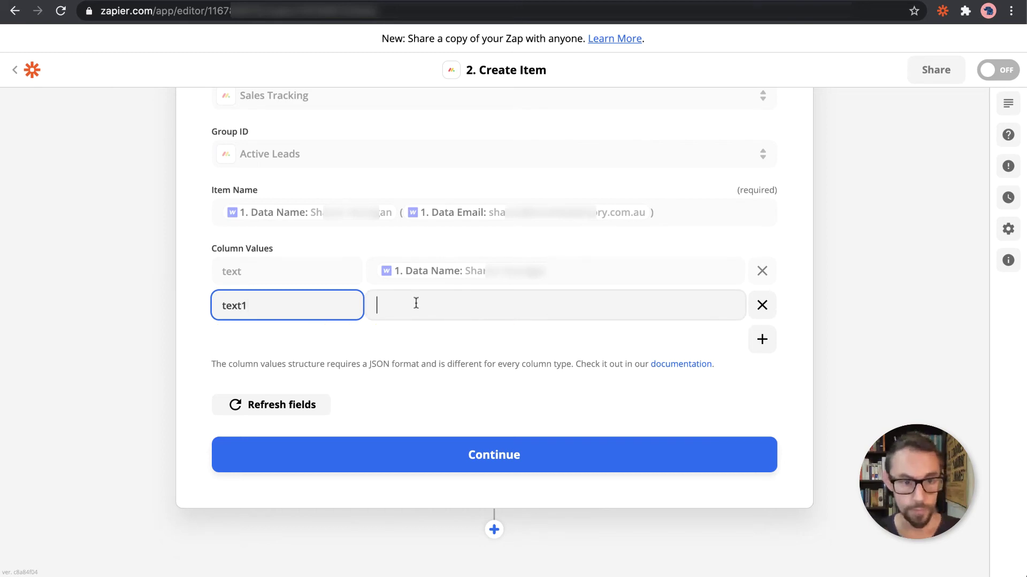
click(497, 447)
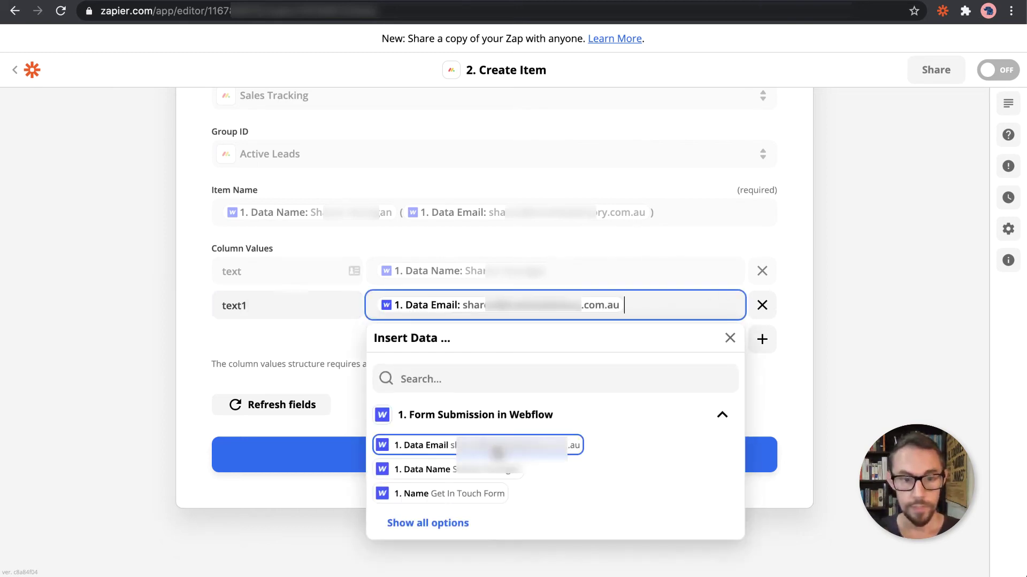
click(861, 259)
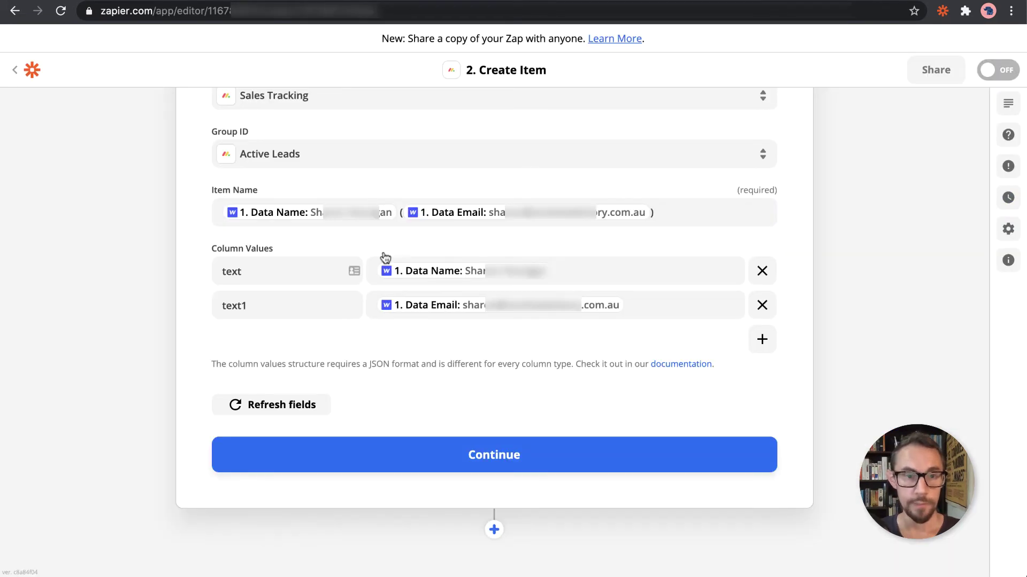
key(ctrl+Tab)
Step: Replace the Item Name mapping with Webflow's Data Company Name
click(718, 216)
key(BackSpace)
key(BackSpace)
key(BackSpace)
key(BackSpace)
key(BackSpace)
key(BackSpace)
key(BackSpace)
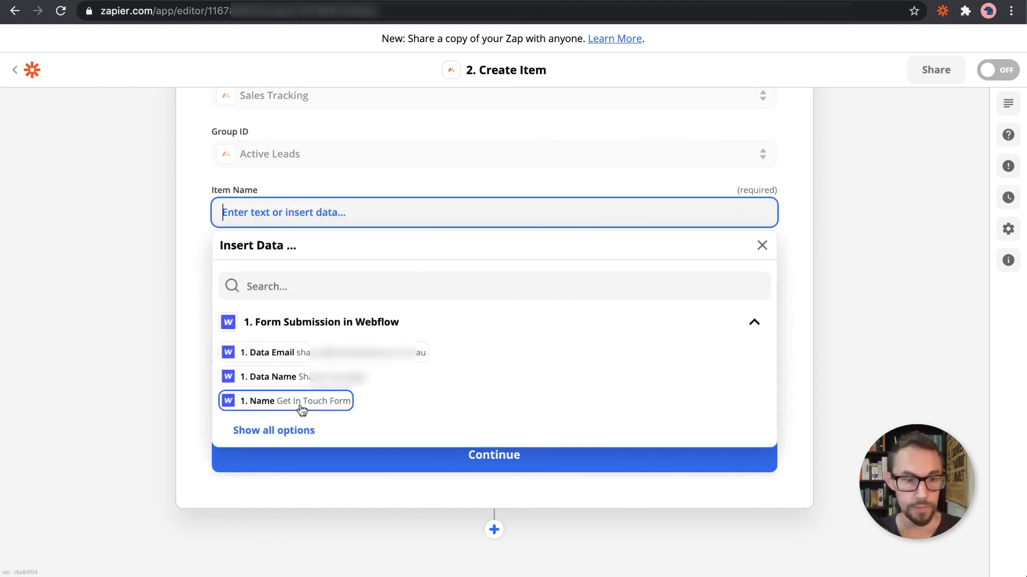
click(289, 430)
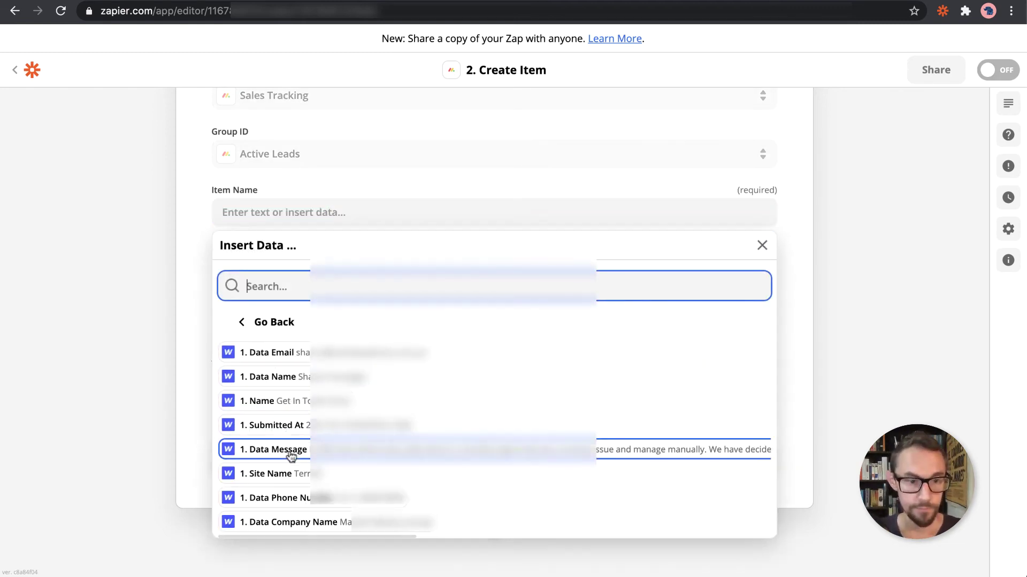
scroll(310, 423, down, 1)
scroll(310, 423, down, 3)
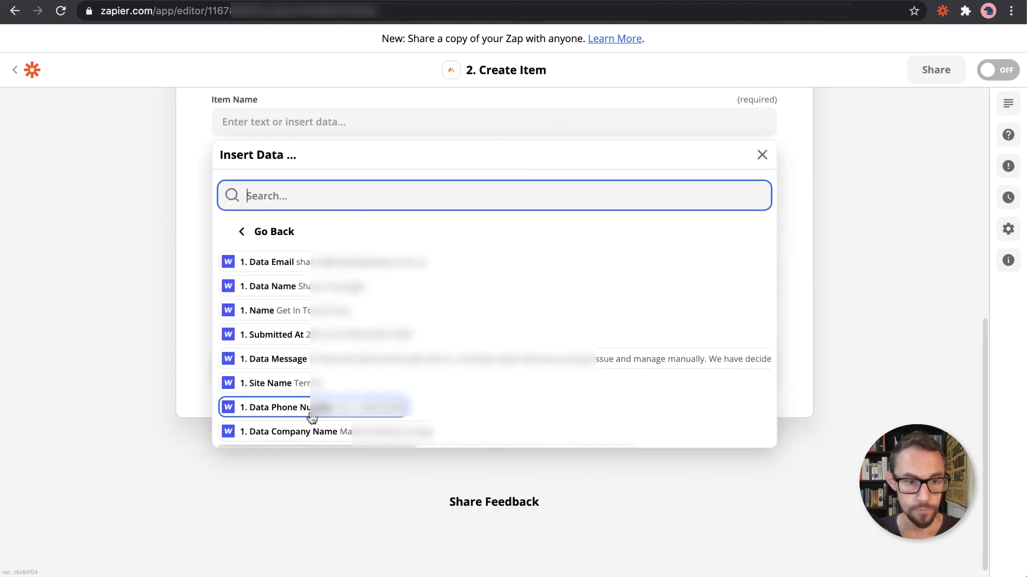
click(307, 432)
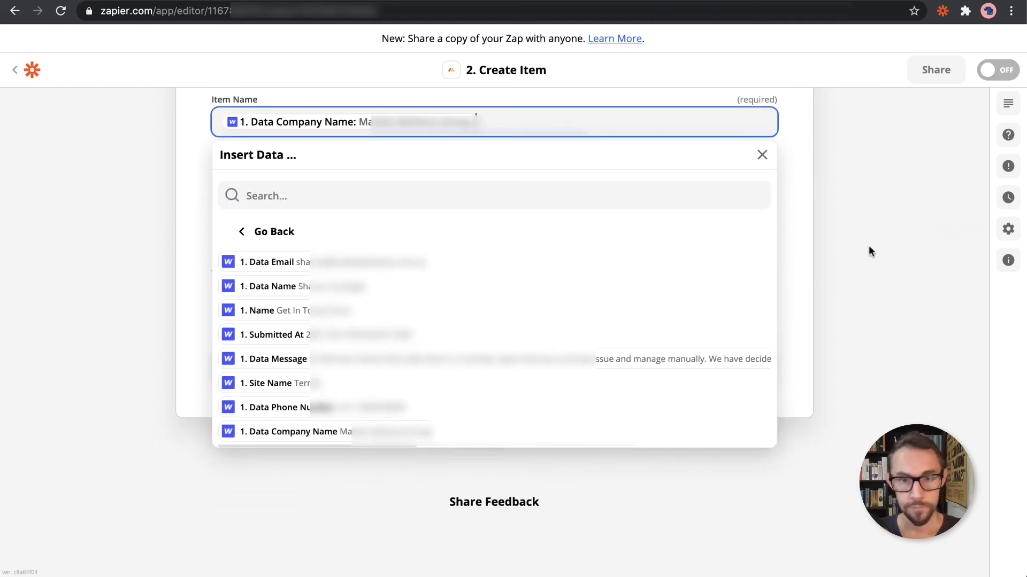
click(840, 251)
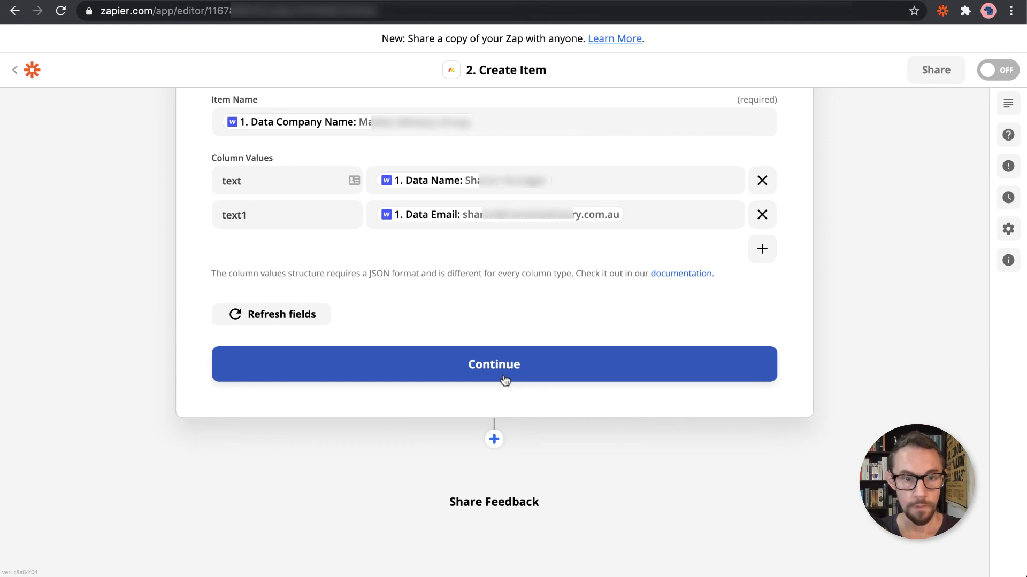
click(586, 180)
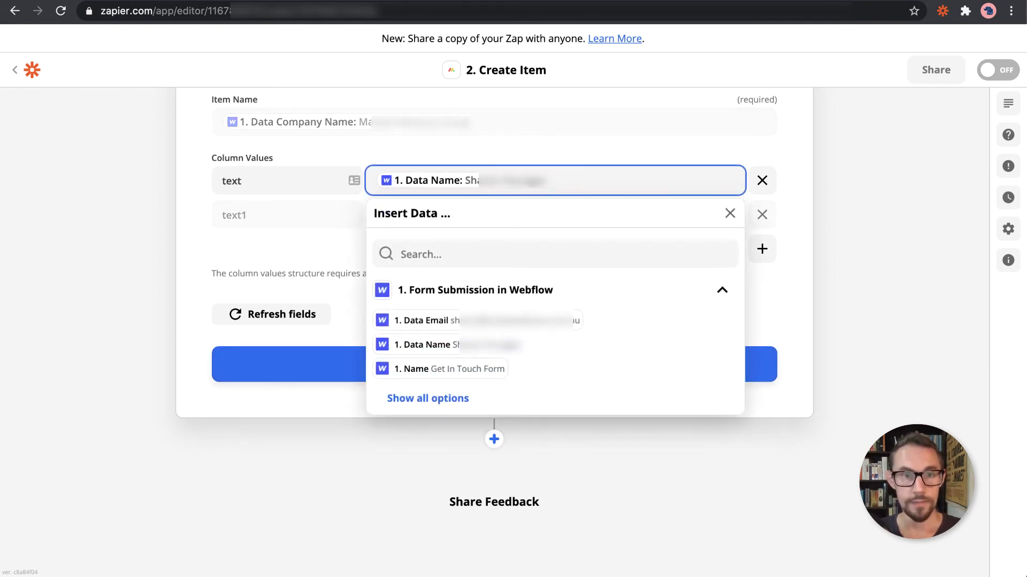
key(ctrl+Tab)
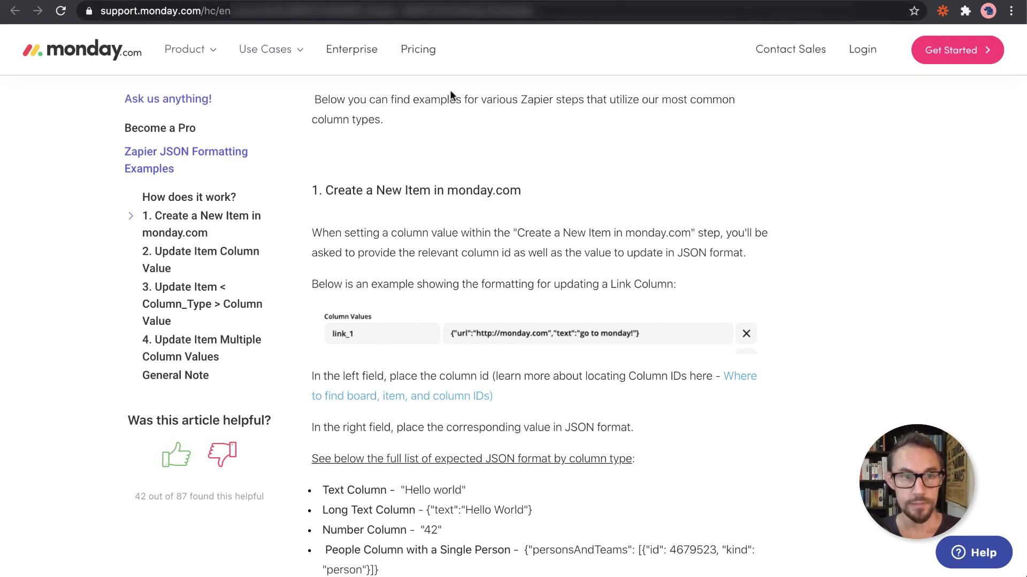
Step: Compare the Zap editor with the help article's Text Column and date column JSON examples
key(ctrl+shift+Tab)
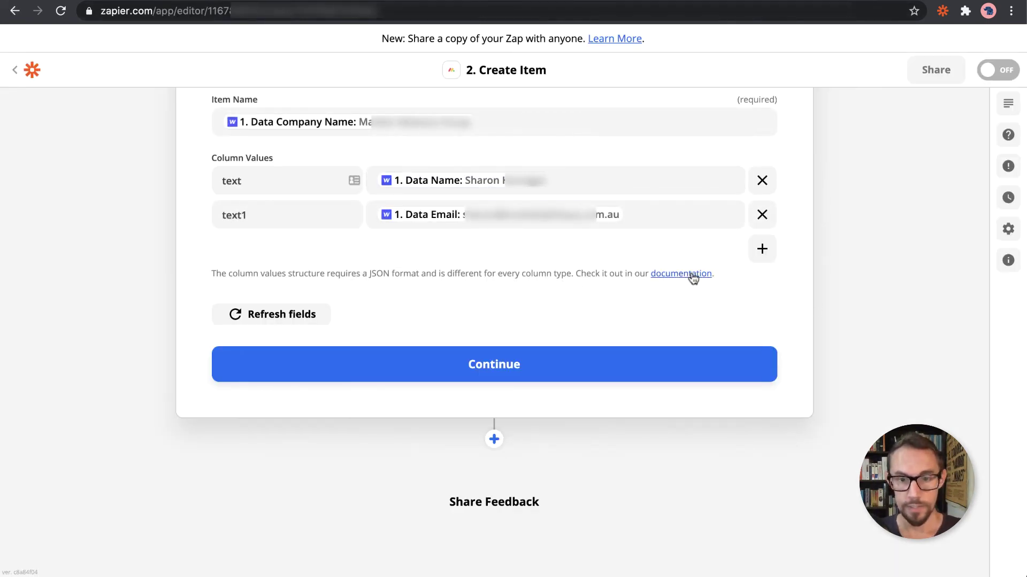
key(ctrl+Tab)
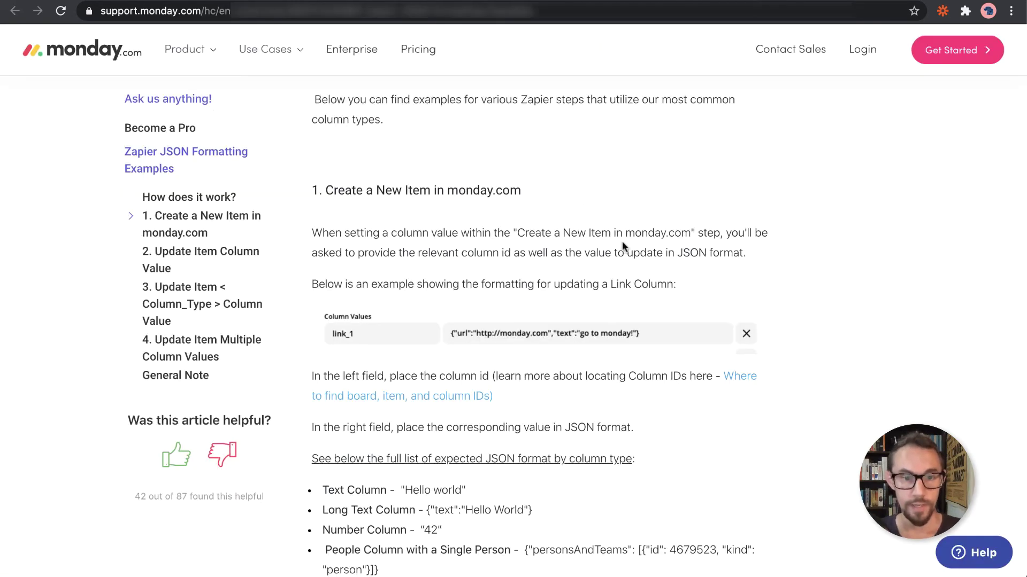
scroll(820, 275, down, 4)
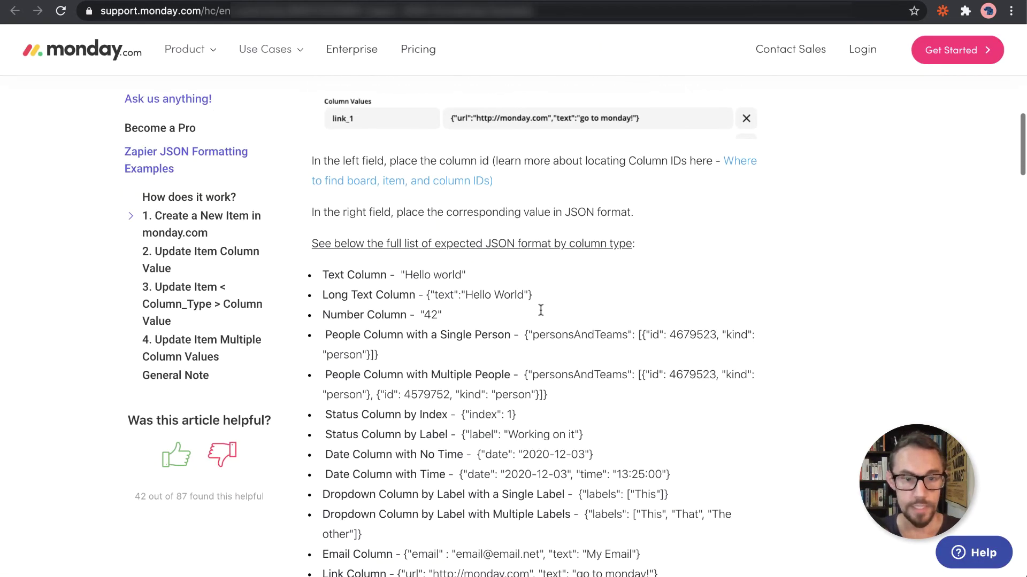
drag(323, 275, 759, 357)
drag(821, 384, 734, 446)
click(734, 445)
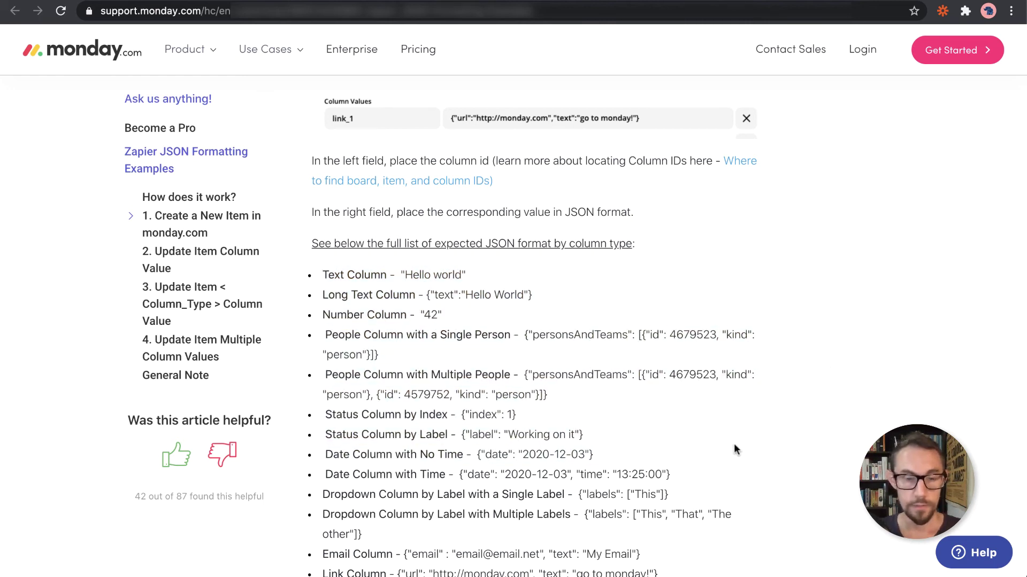
Step: Review the Long Text Column JSON format around the 'Hello world' example
scroll(695, 406, down, 1)
scroll(681, 396, down, 1)
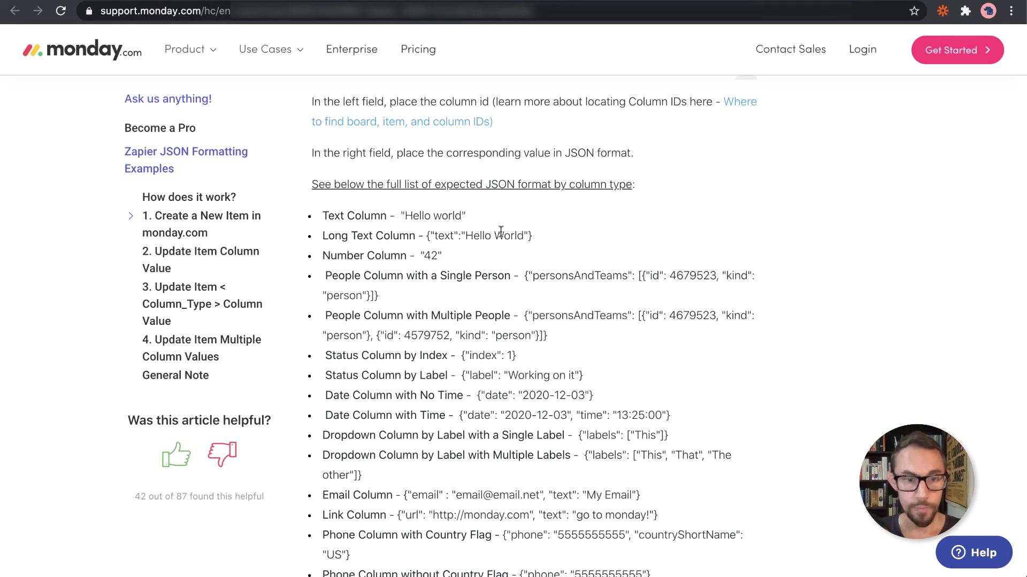
drag(406, 212, 402, 213)
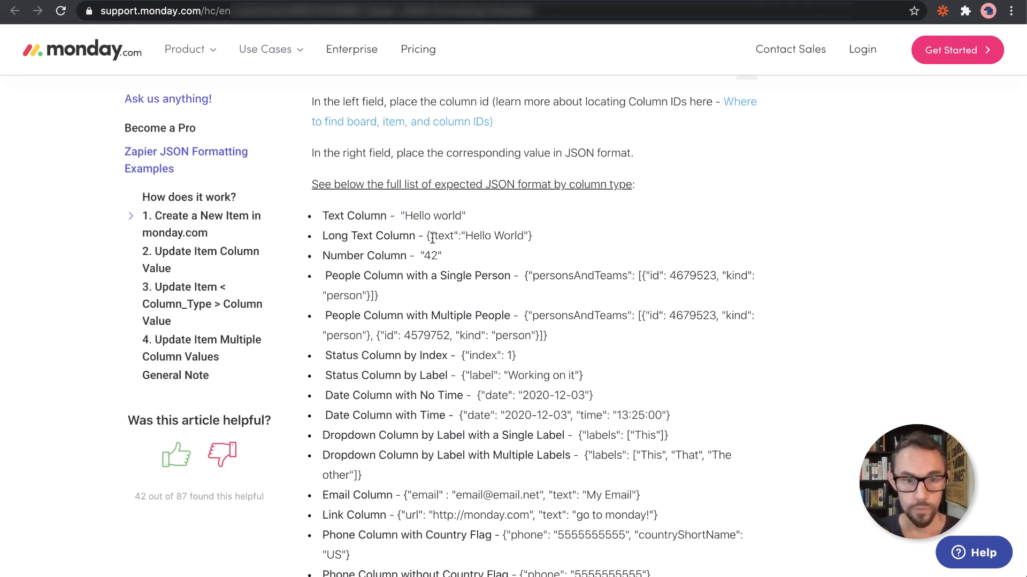
drag(426, 235, 466, 235)
click(466, 235)
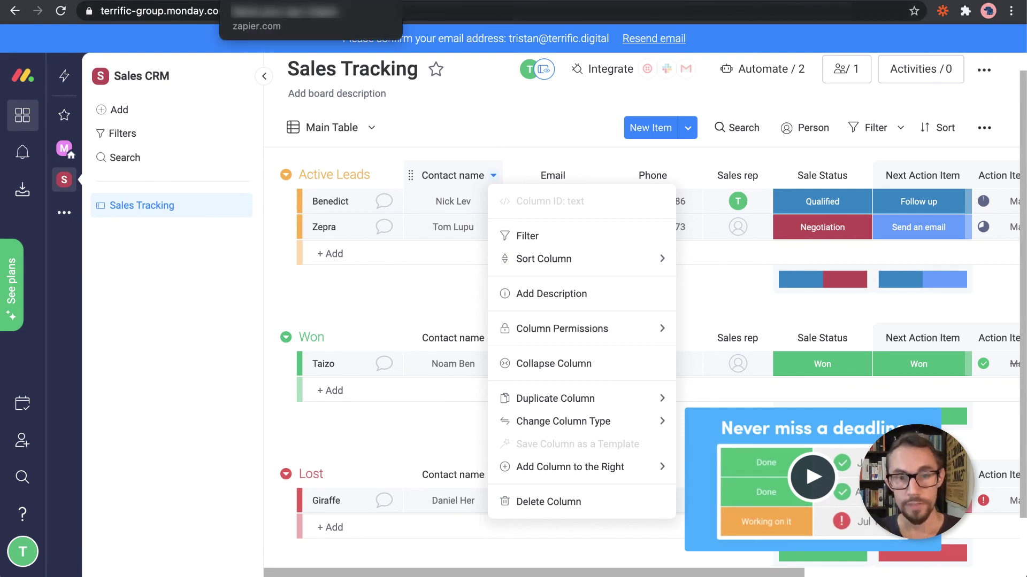
Step: Confirm the Create Item action setup and send a test item to monday.com
click(284, 1)
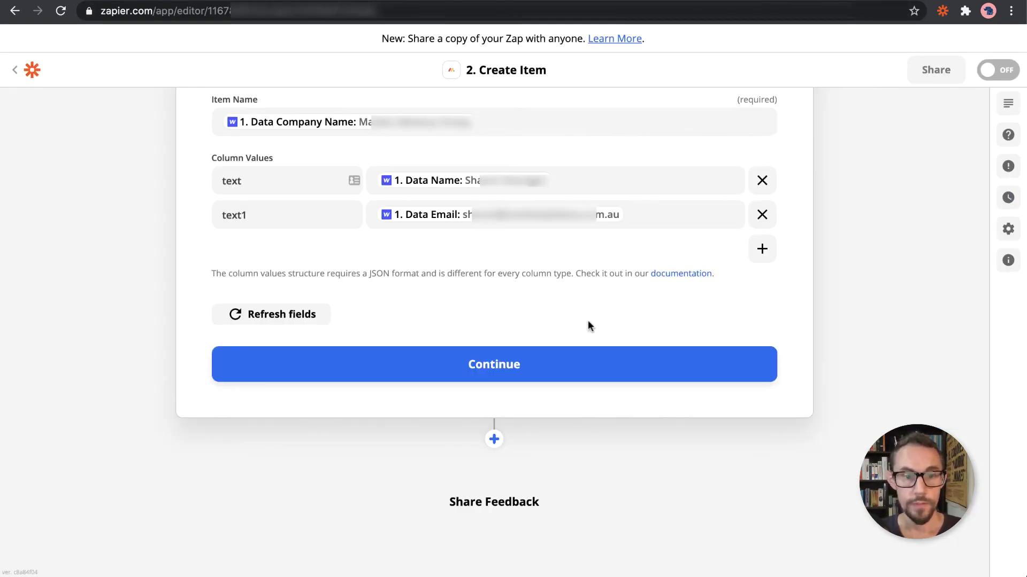
scroll(843, 350, up, 1)
scroll(842, 353, up, 3)
scroll(837, 354, down, 2)
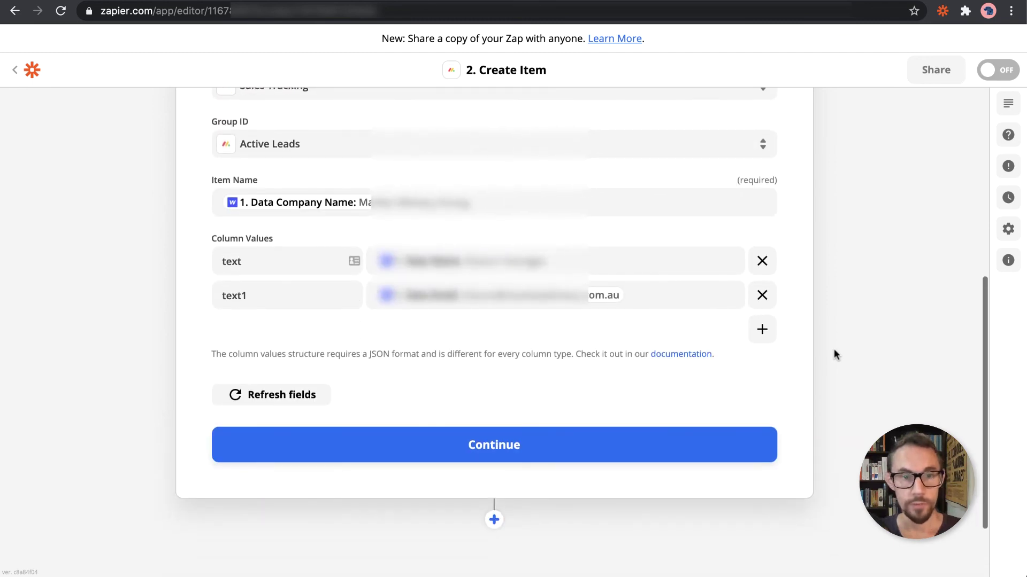
click(519, 450)
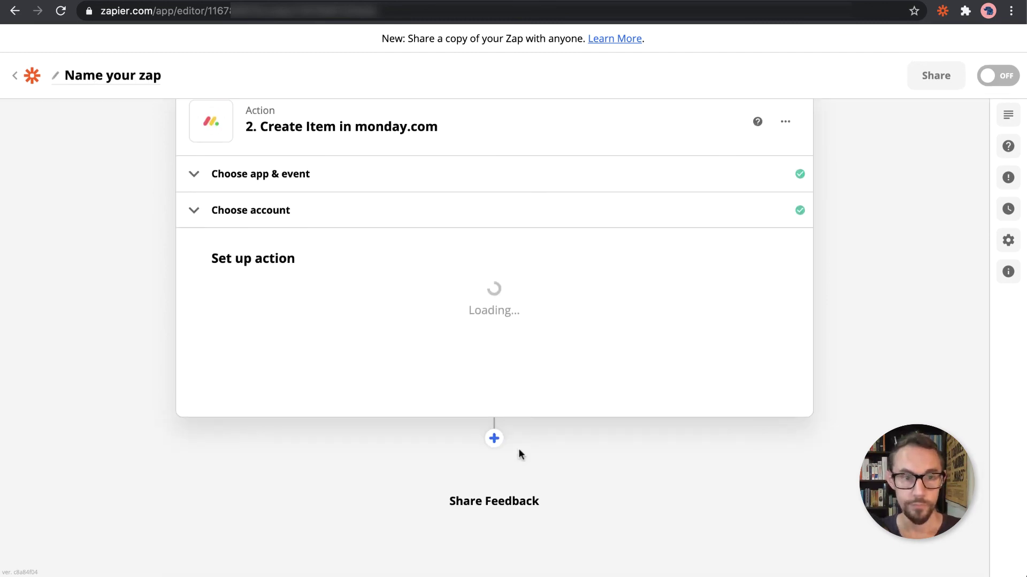
scroll(481, 471, down, 2)
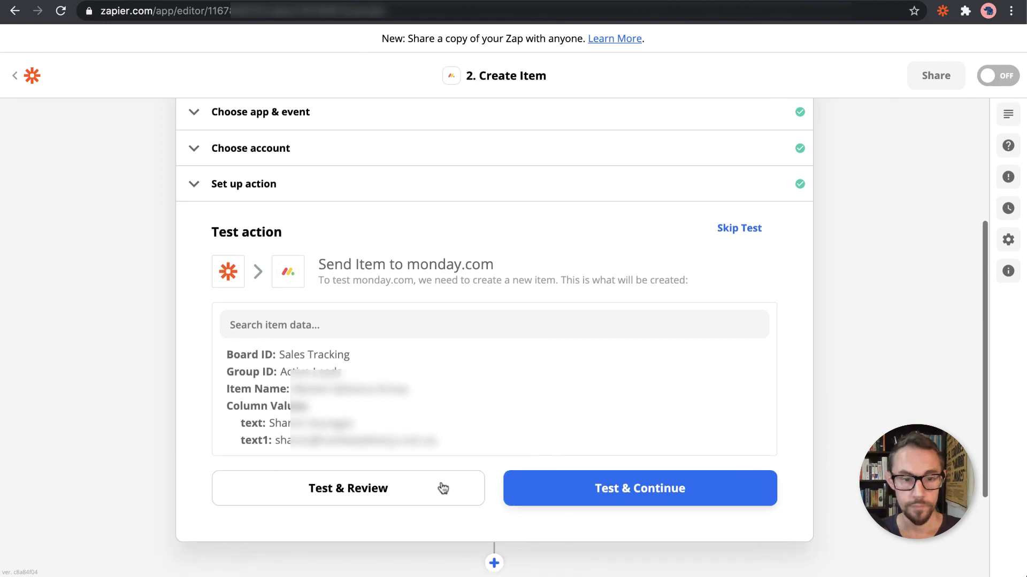
click(364, 480)
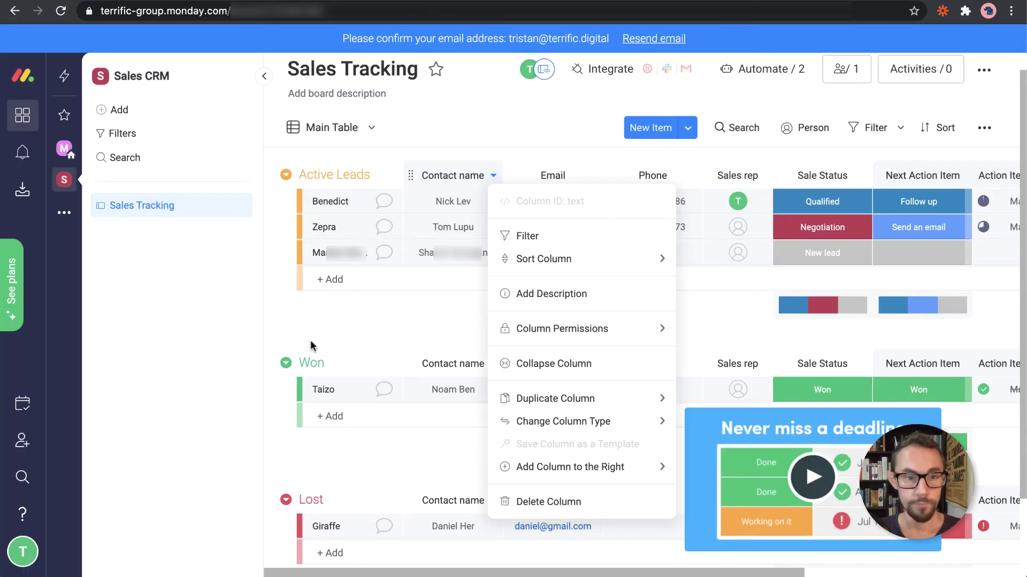
Step: Close the Contact name column menu to see the new lead's contact name and email
click(323, 329)
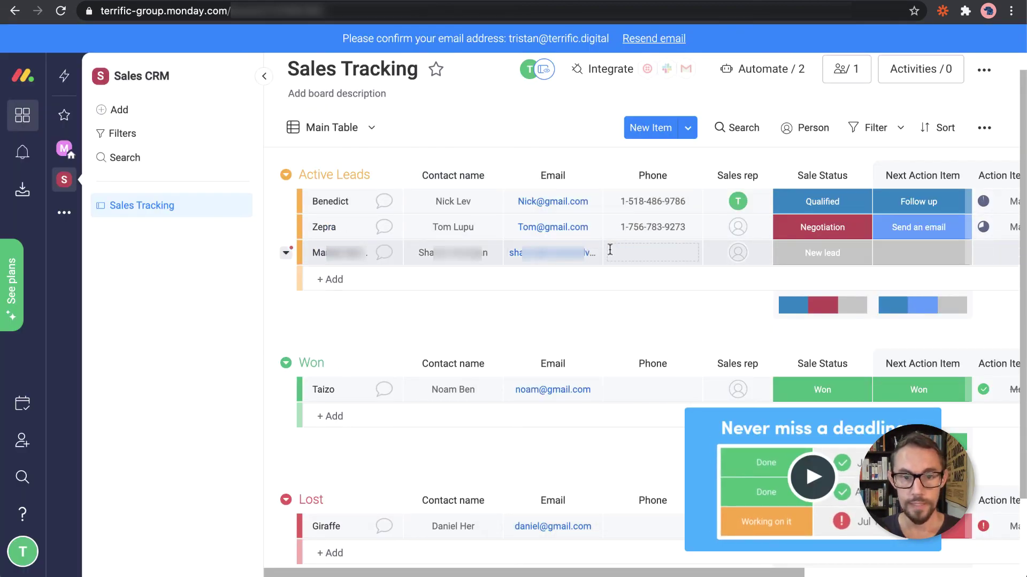